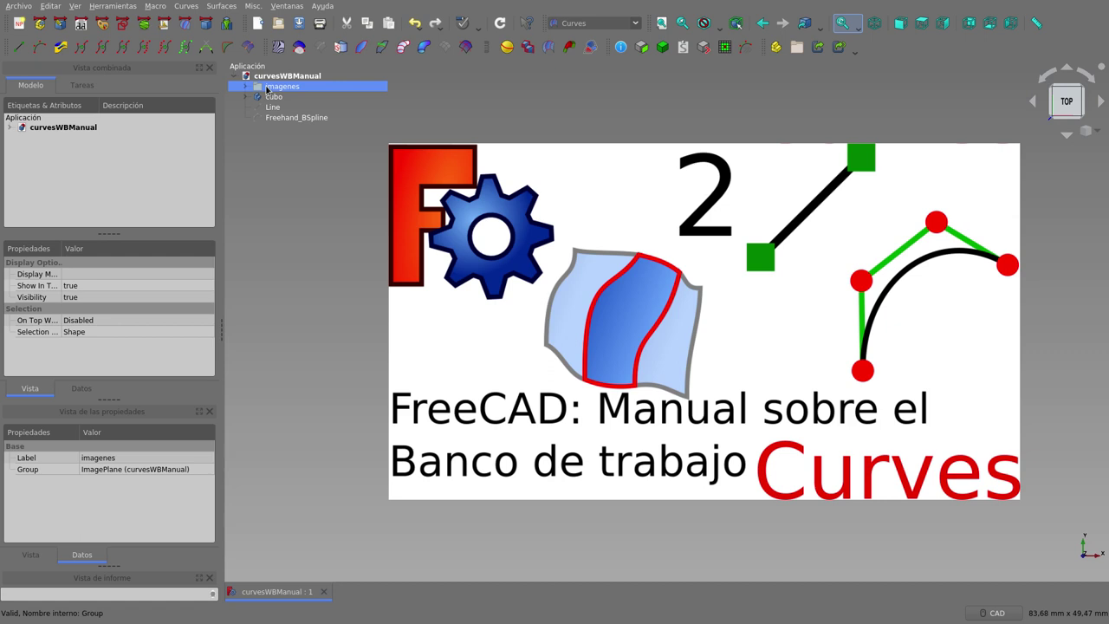
Hide the 'imagenes' reference image, show Freehand_BSpline, and return to Top view
key("space")
left_click(274, 117)
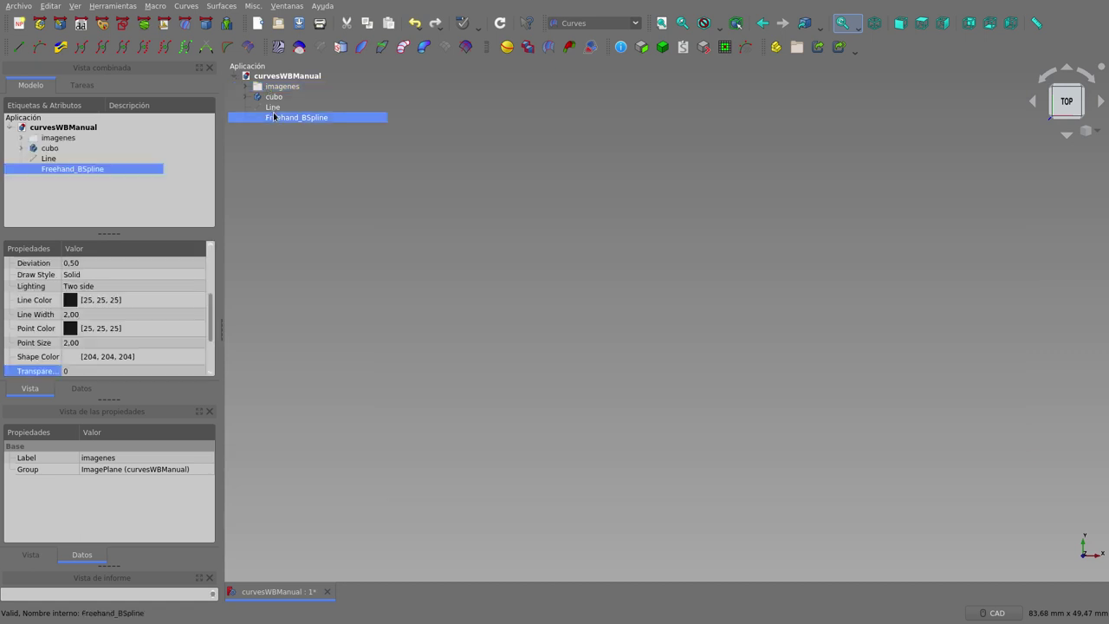
key("space")
middle_click_drag(715, 243, 664, 377)
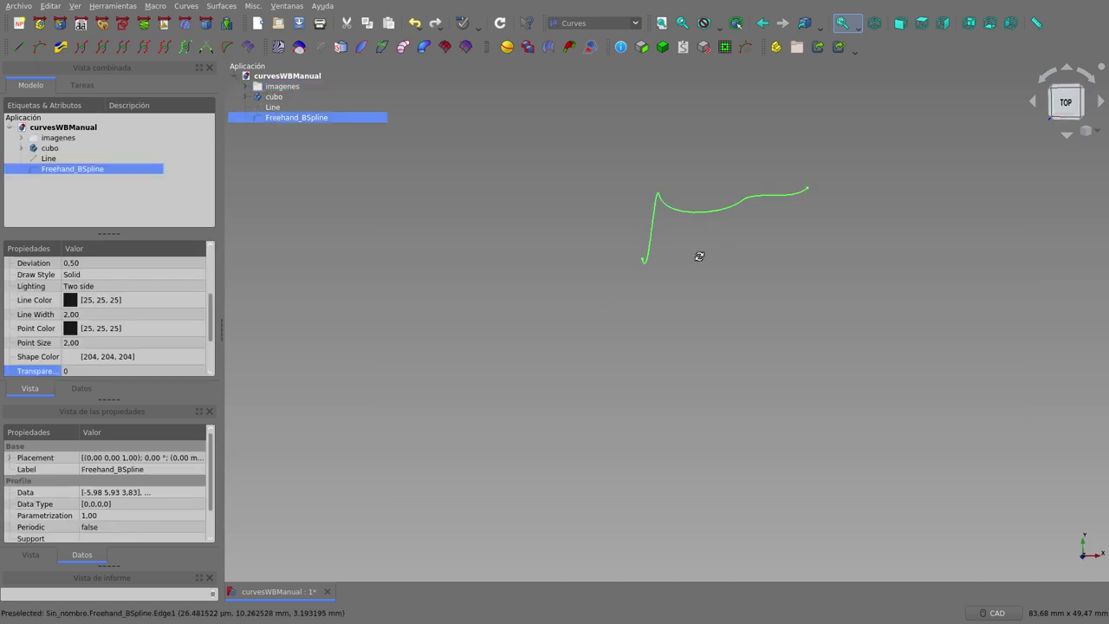
key("2")
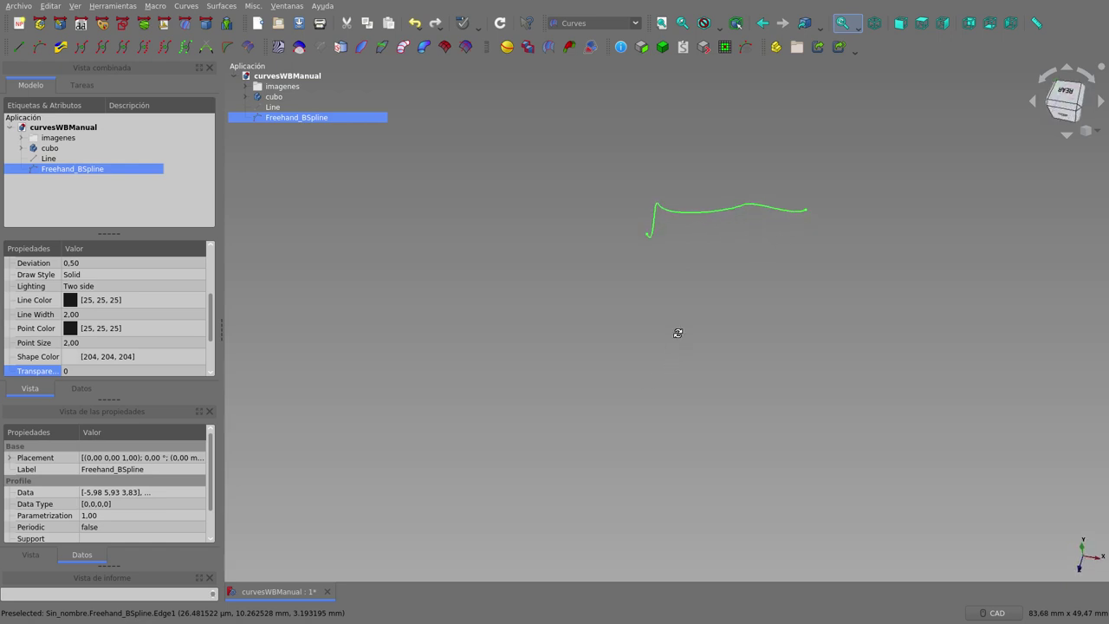
left_click(700, 307)
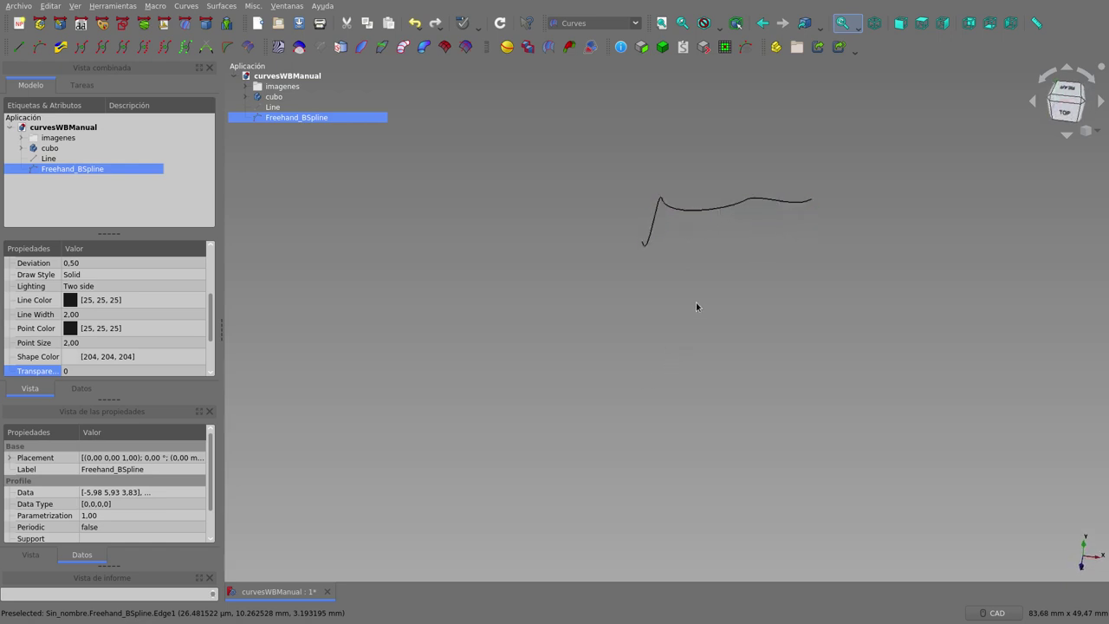
Edit Freehand_BSpline's poles and drag two of them to give the start a new bend
left_click(308, 118)
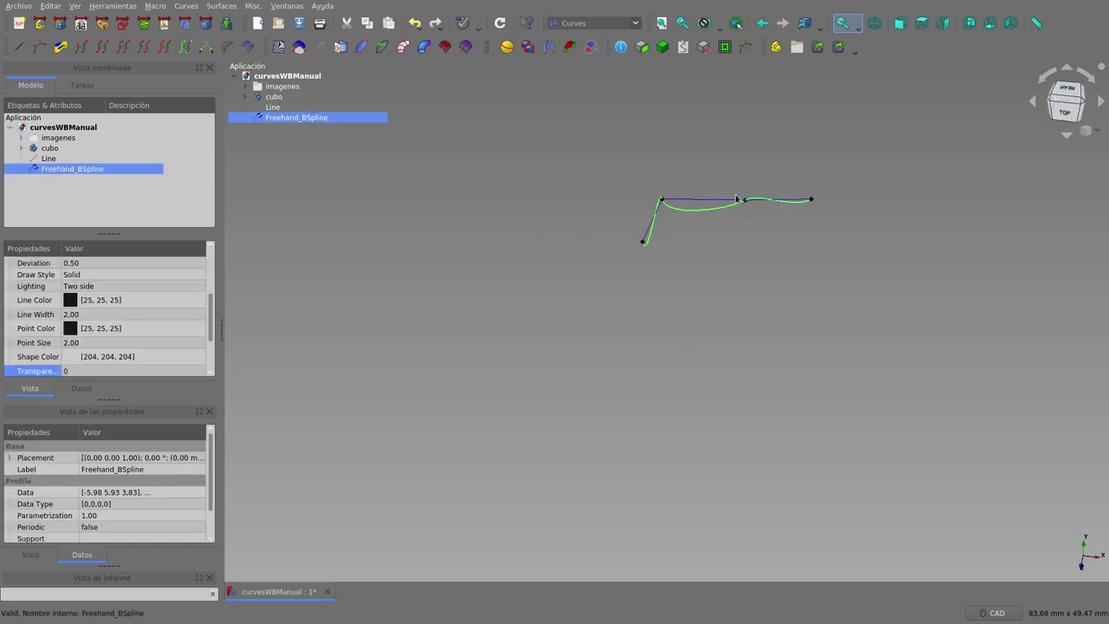
middle_click_drag(803, 148, 758, 216)
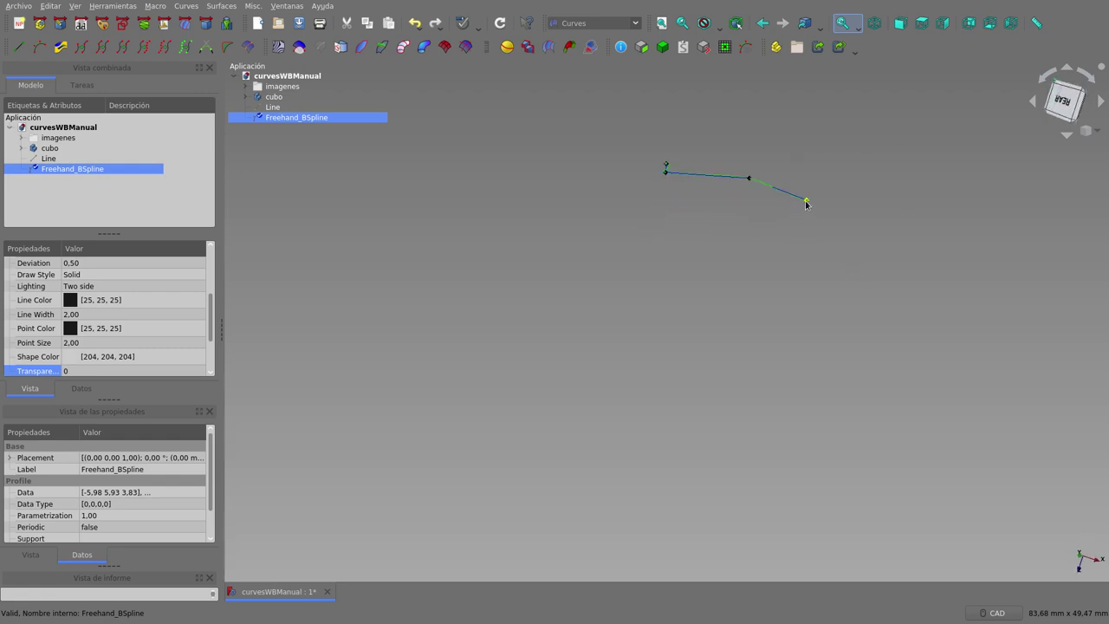
mouse_move(768, 235)
left_mouse_down()
mouse_move(770, 218)
mouse_move(751, 275)
left_mouse_up()
left_click_drag(649, 283, 638, 309)
left_click_drag(687, 219, 679, 209)
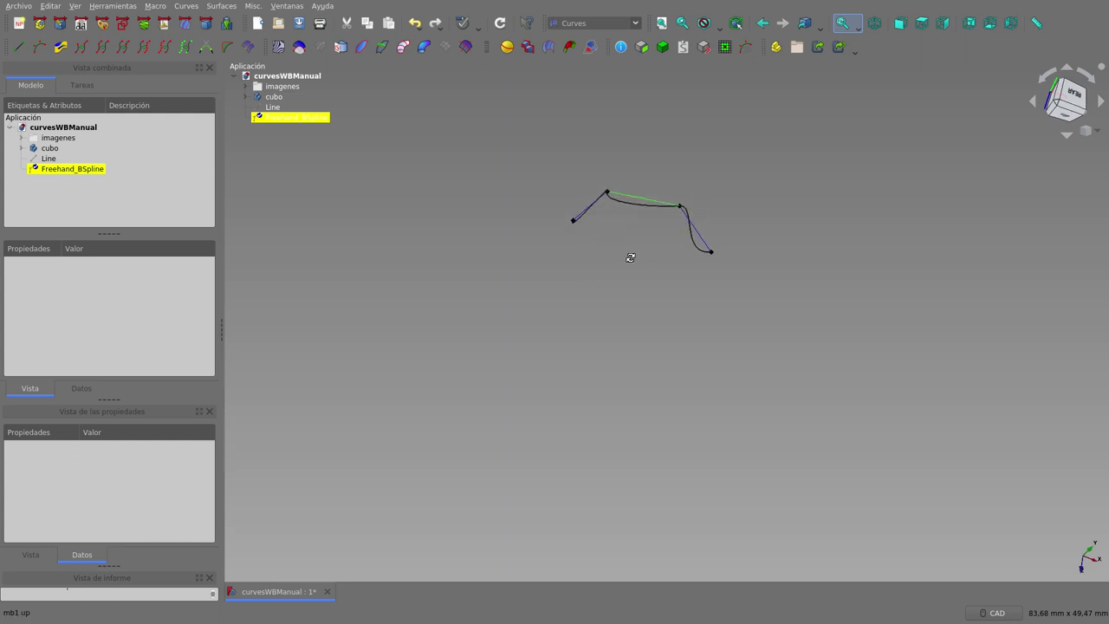
left_click_drag(629, 255, 710, 263)
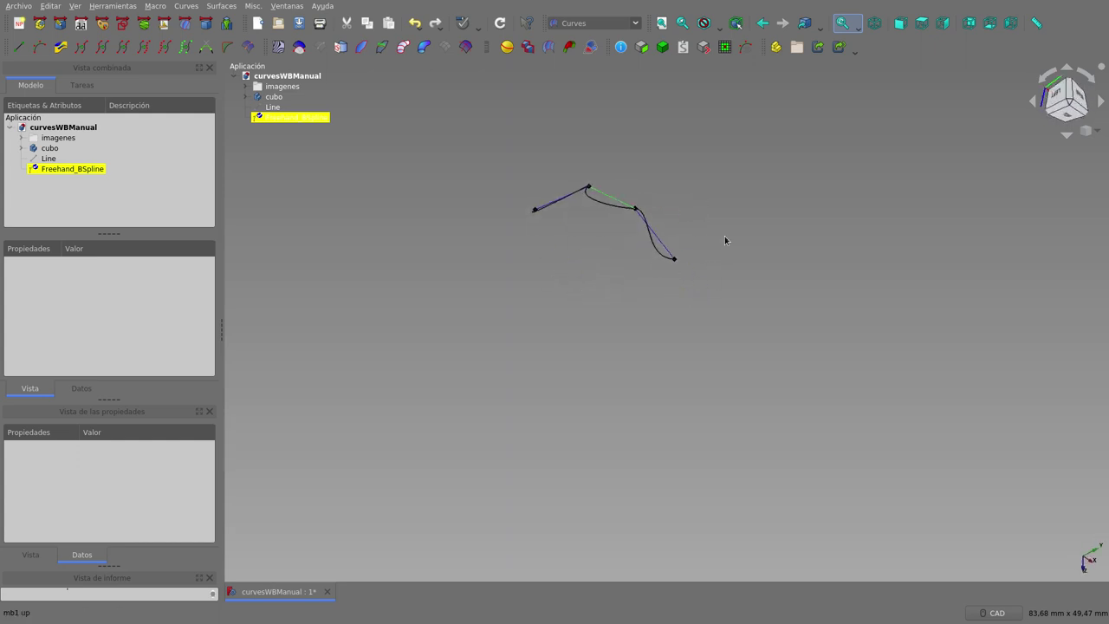
mouse_move(607, 266)
middle_mouse_down()
mouse_move(645, 220)
mouse_move(689, 234)
middle_mouse_up()
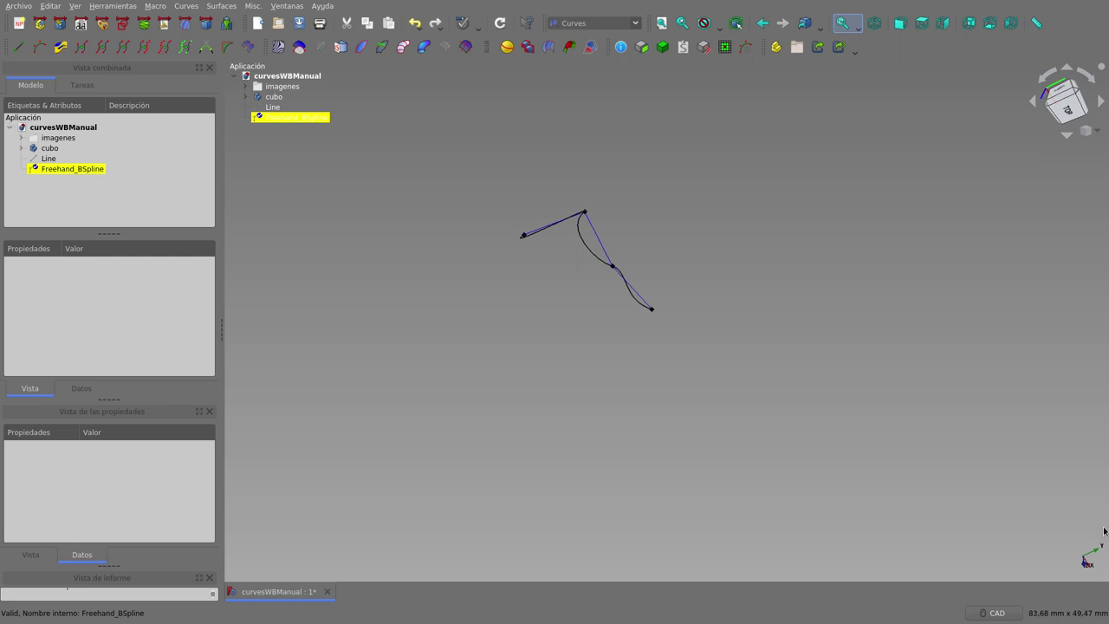
Select the left endpoint, top and lower endpoint poles of the curve
left_click(523, 237)
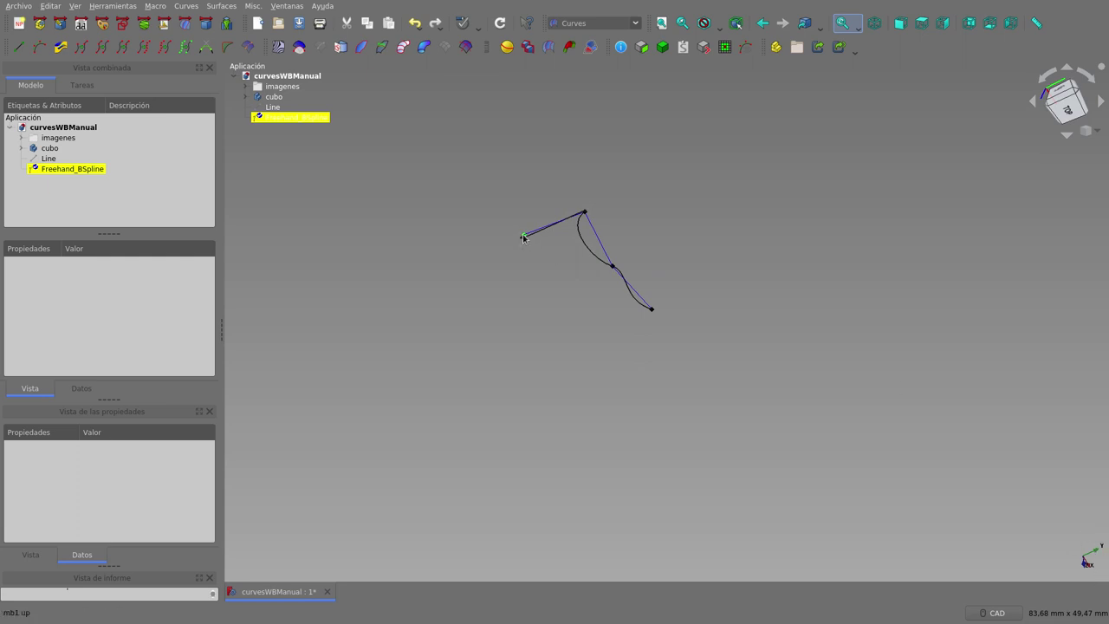
left_click(585, 213, "ctrl")
left_click(652, 311, "ctrl")
Grab the upper pole and move it so the curve gains a new 3D bend
key("a")
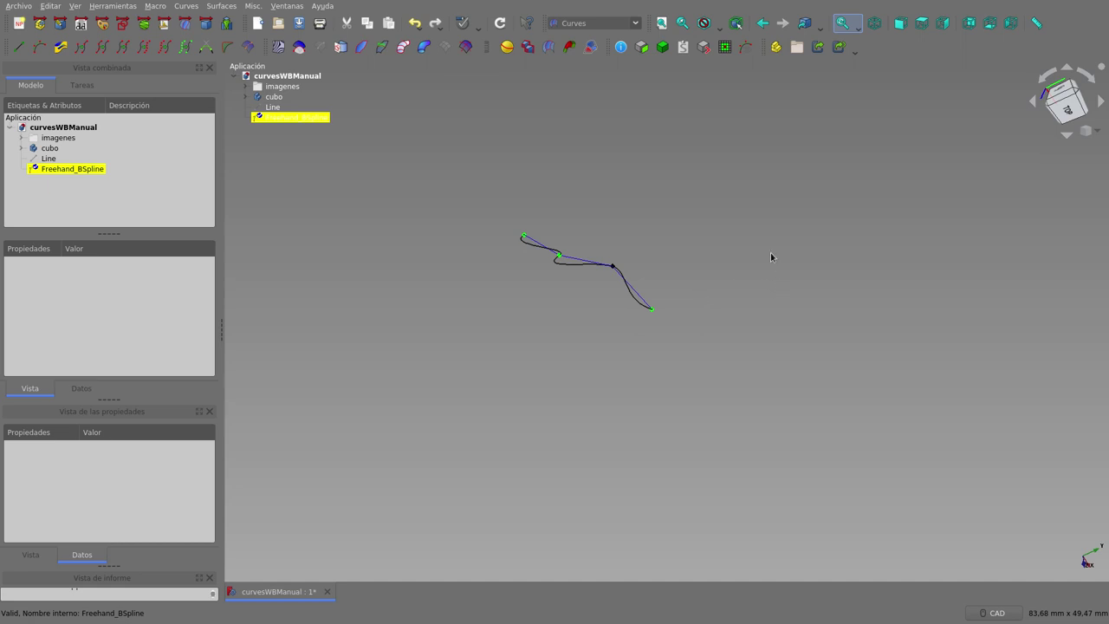
middle_click_drag(770, 256, 546, 287)
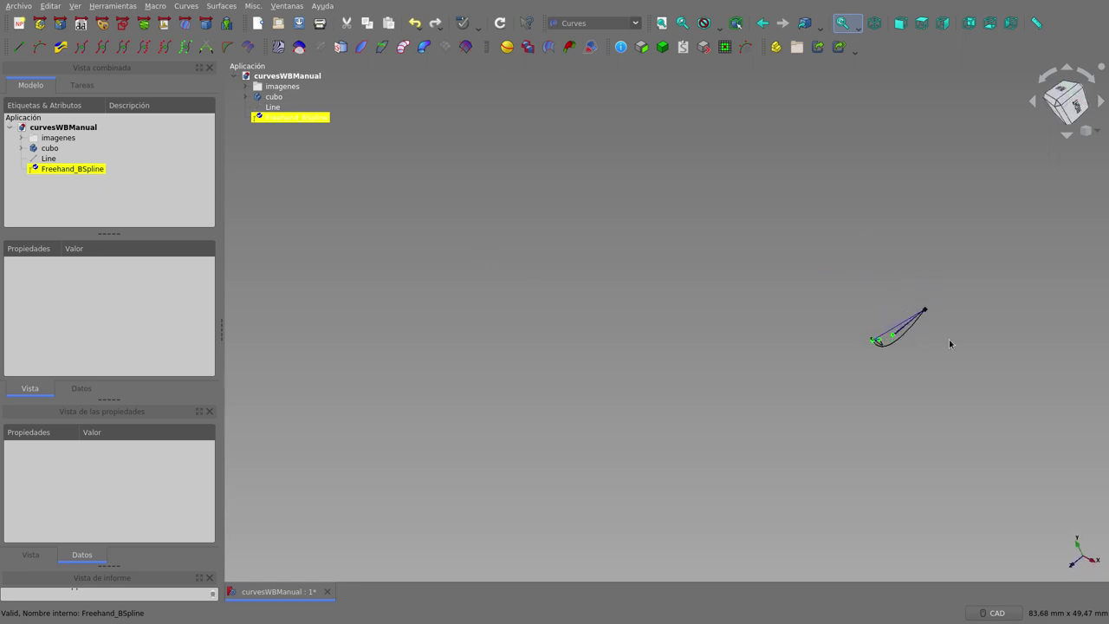
scroll(1003, 329, "up", 2)
scroll(1003, 328, "up", 1)
Orbit and zoom to inspect the four-pole curve's wavy start and hooked end
middle_click_drag(908, 327, 885, 334)
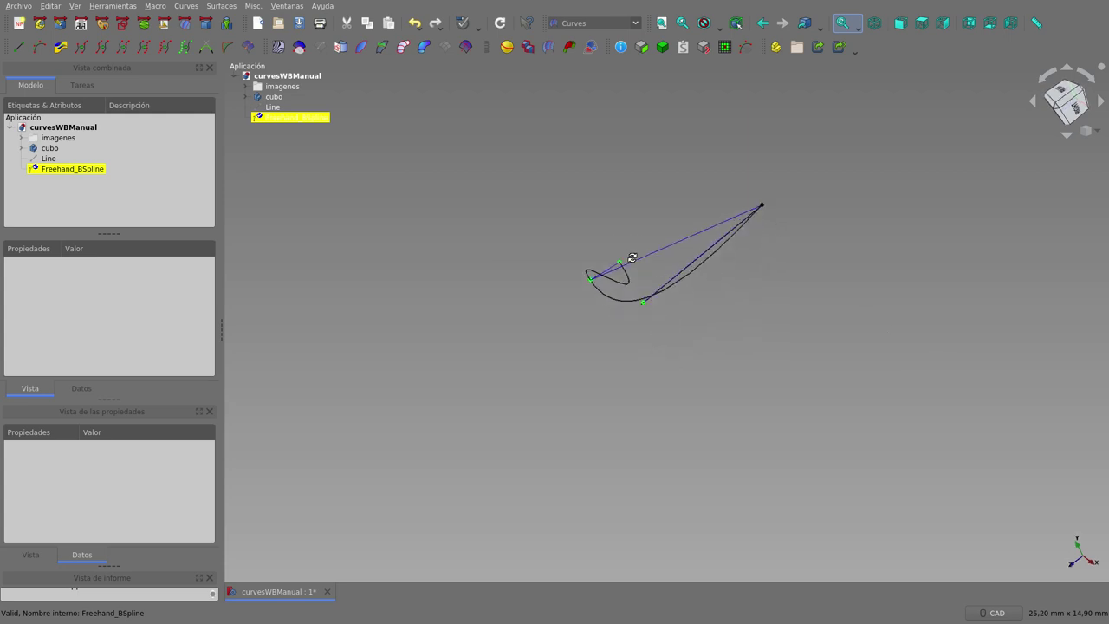
middle_click_drag(618, 247, 704, 276)
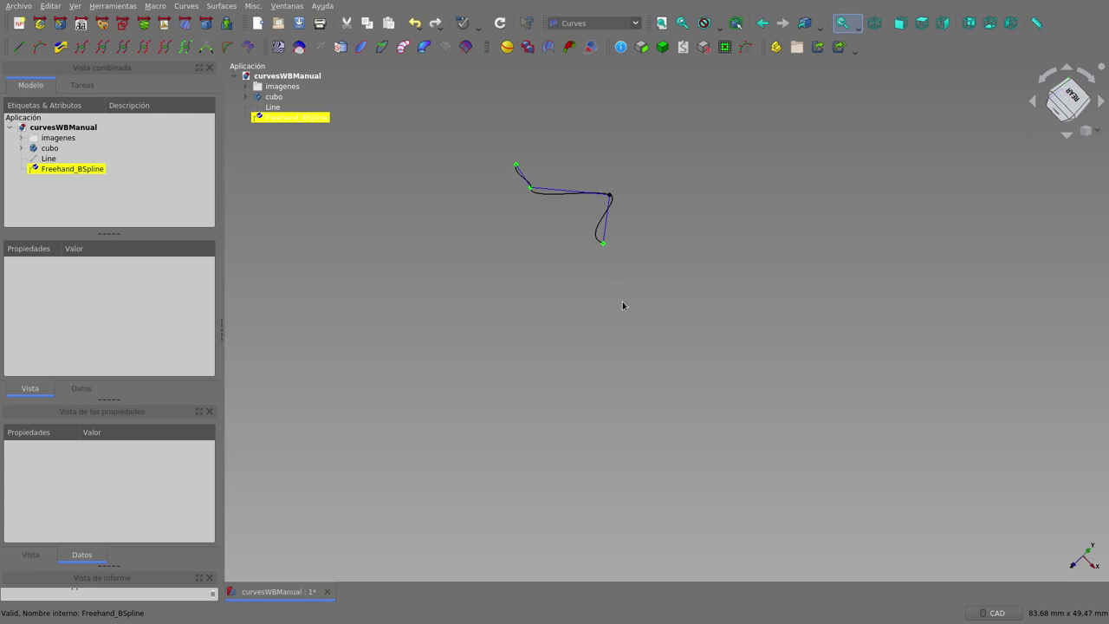
scroll(622, 303, "down", 2)
scroll(624, 302, "down", 2)
scroll(610, 251, "up", 3)
scroll(609, 250, "up", 4)
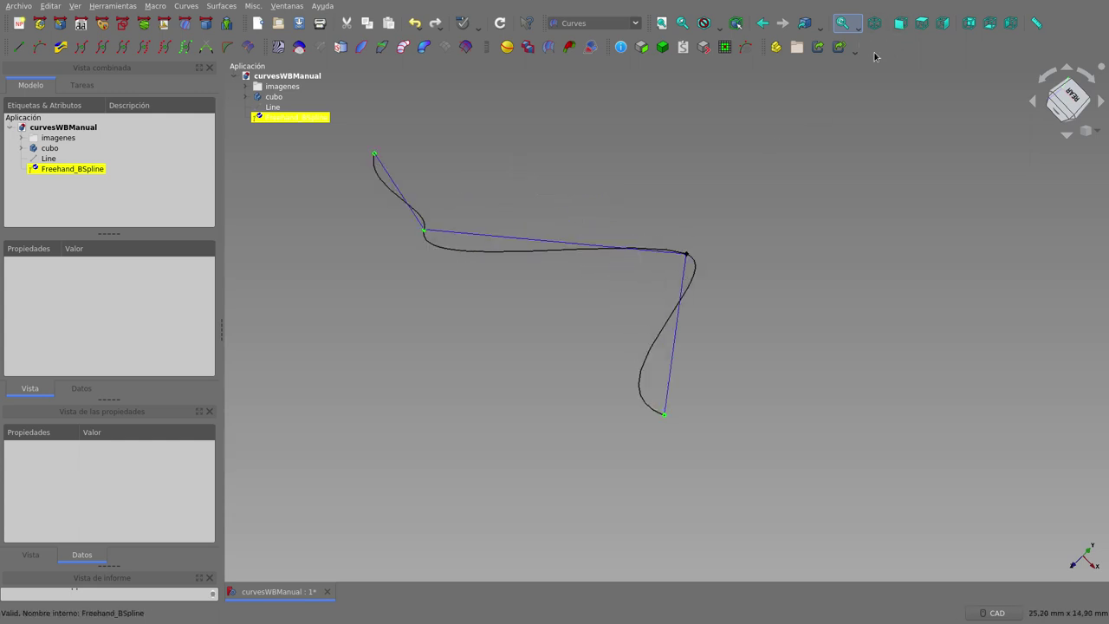
scroll(905, 217, "down", 2)
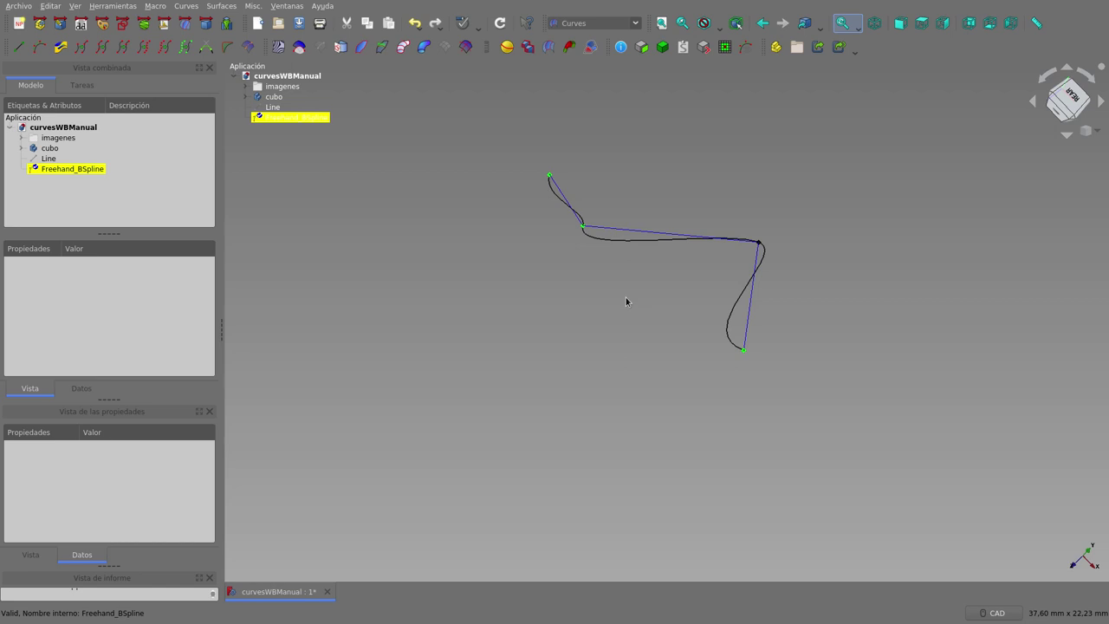
mouse_move(610, 286)
middle_mouse_down()
mouse_move(633, 277)
mouse_move(590, 285)
mouse_move(575, 246)
mouse_move(602, 234)
mouse_move(642, 234)
mouse_move(644, 247)
middle_mouse_up()
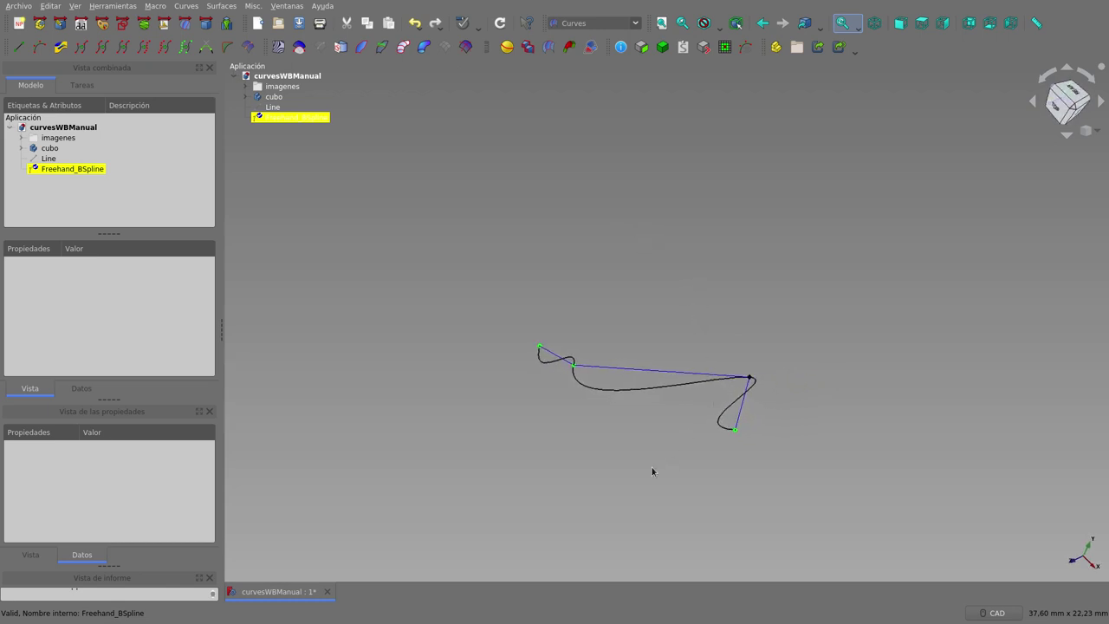
scroll(650, 461, "up", 2)
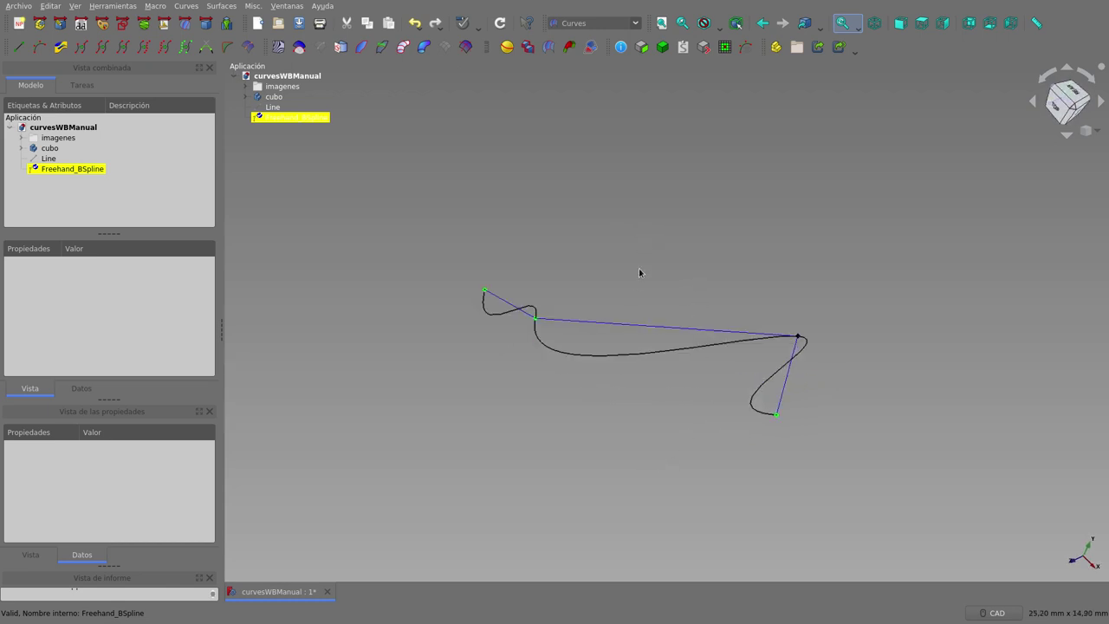
Select and deselect a control-polygon segment, then exit B-spline pole editing with Escape
left_click(656, 336)
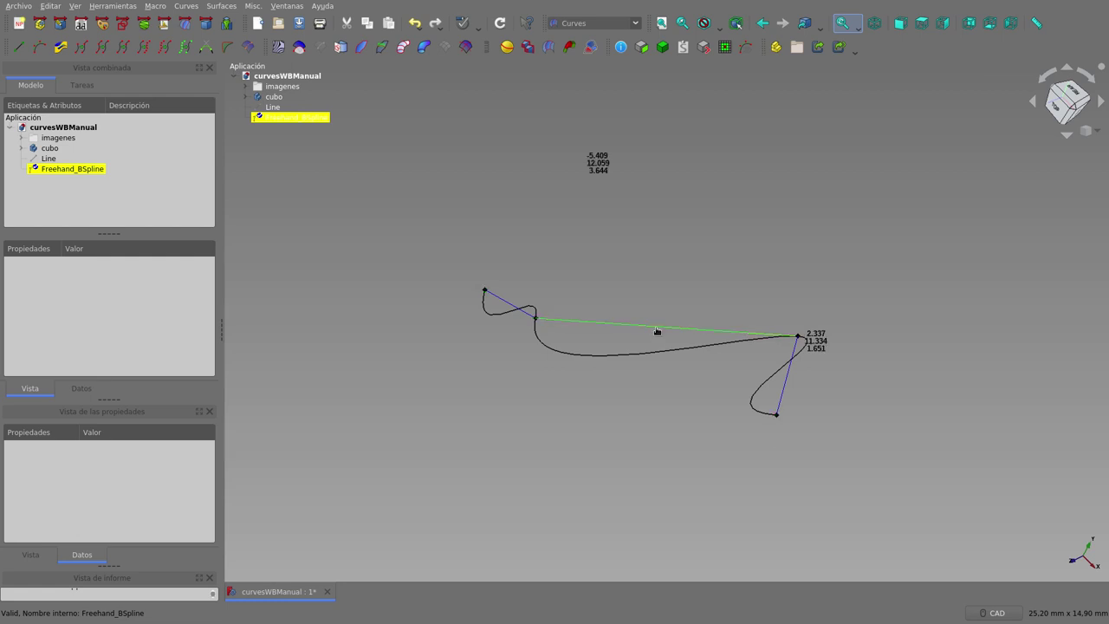
left_click(556, 264)
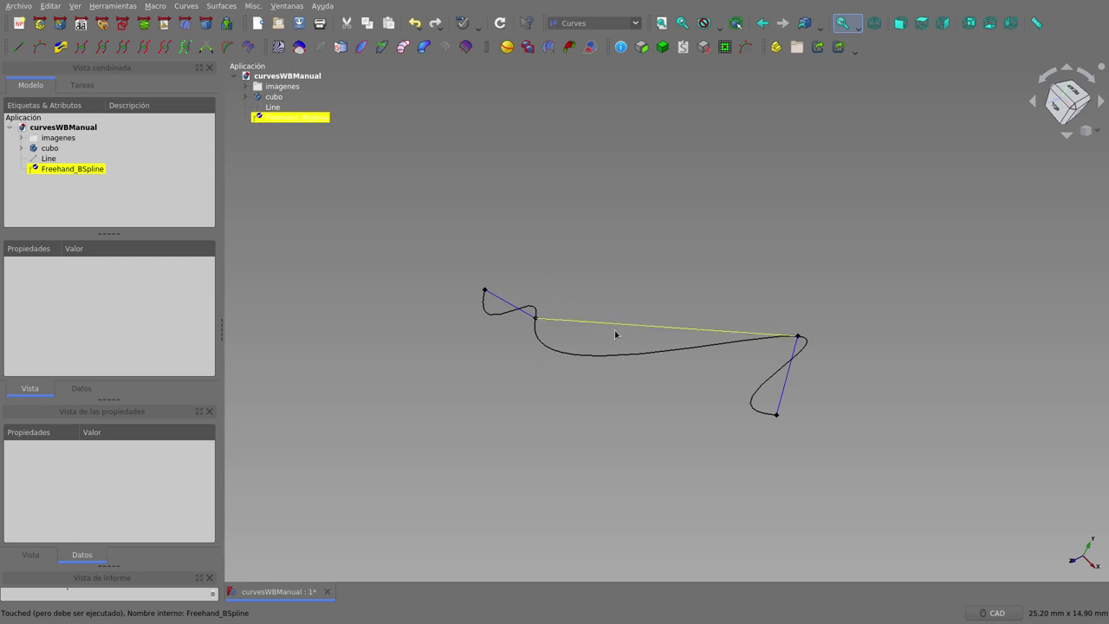
key("Escape")
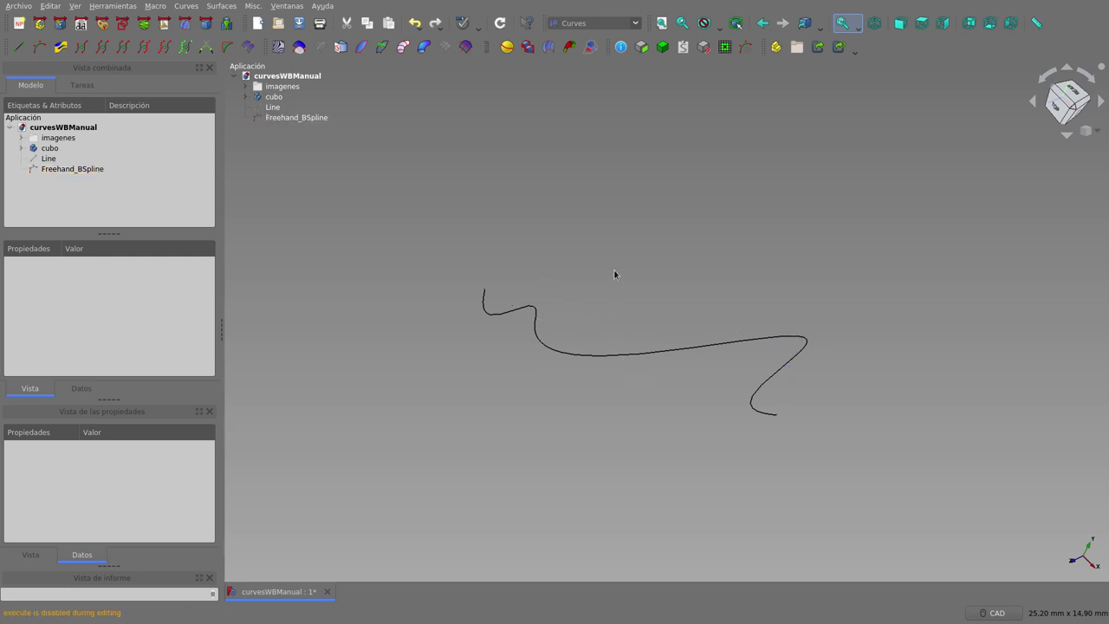
Expand cubo, select its Box feature, fit it in the view and clear the selection
left_click(299, 117)
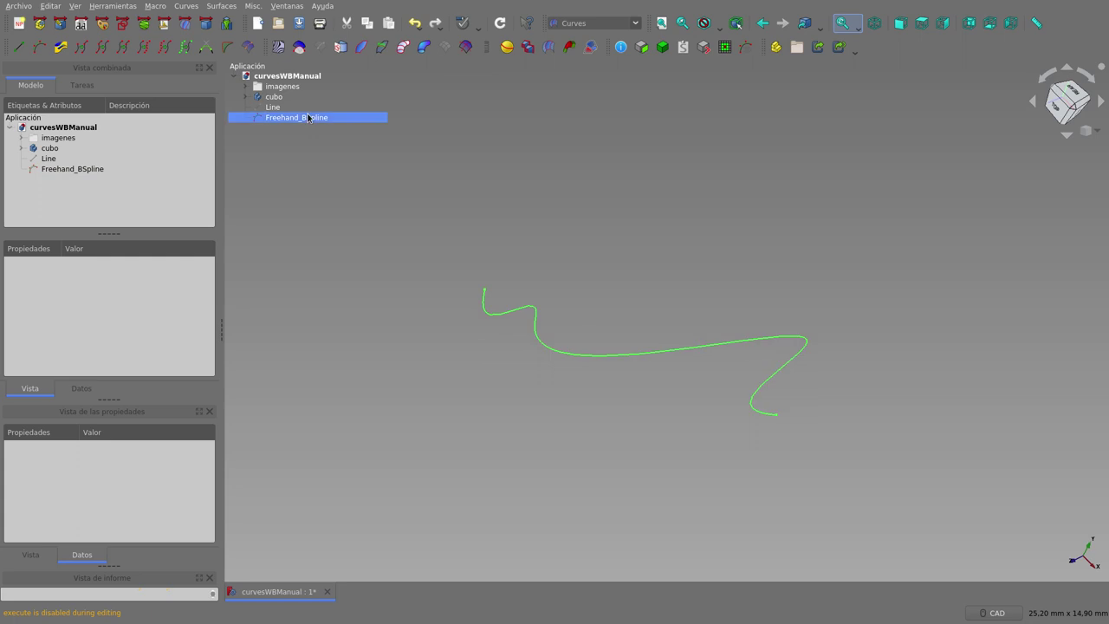
left_click(246, 100)
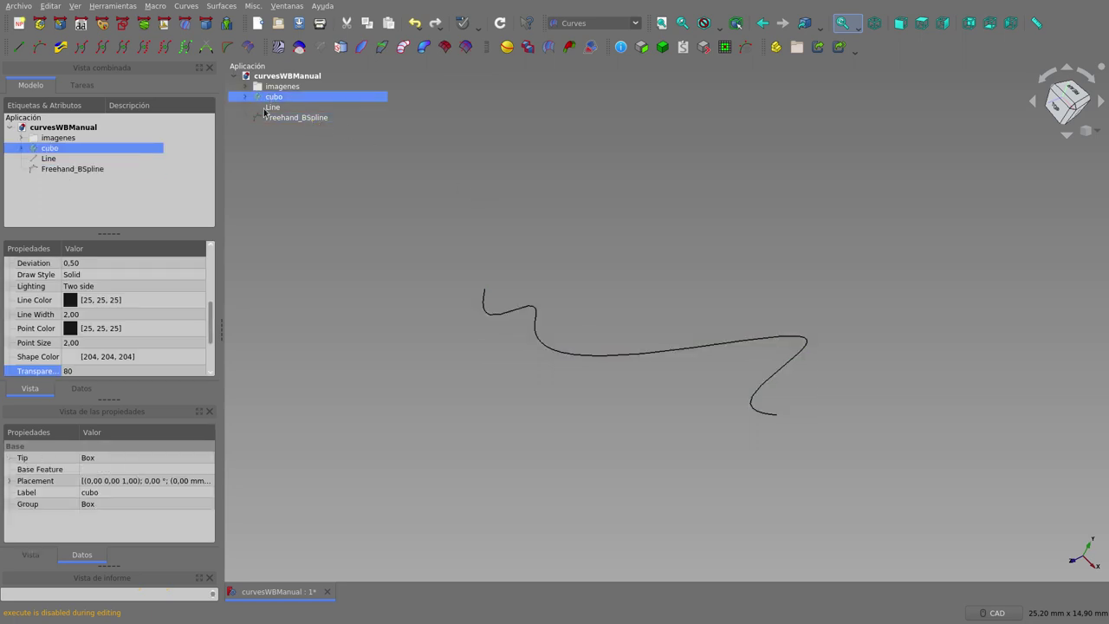
left_click(276, 119)
left_click(272, 96)
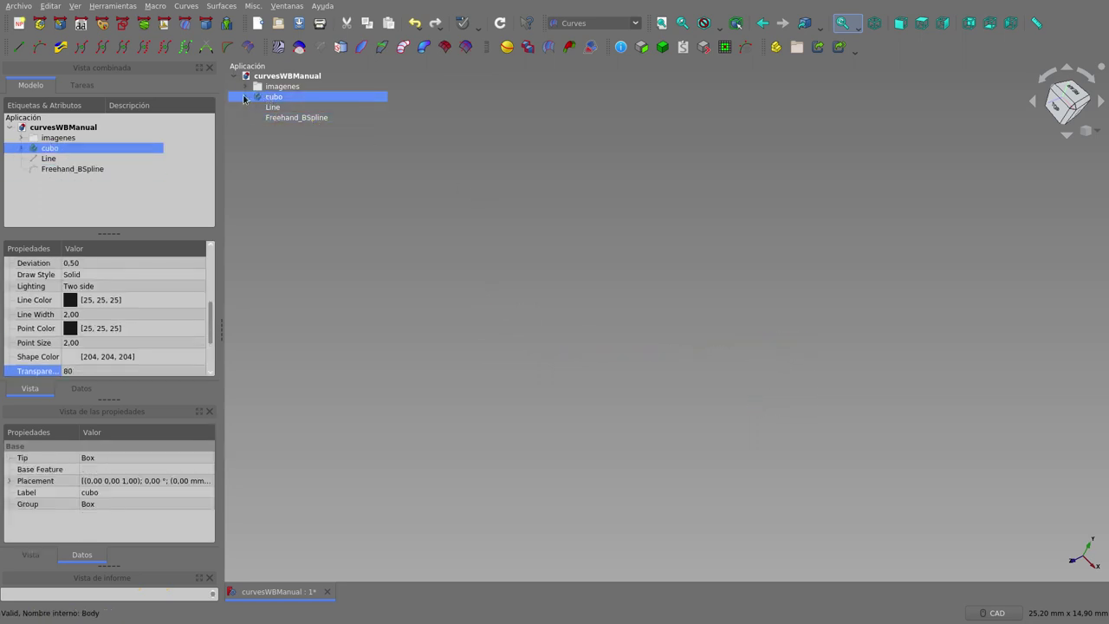
left_click(246, 96)
left_click(282, 117)
left_click(246, 96)
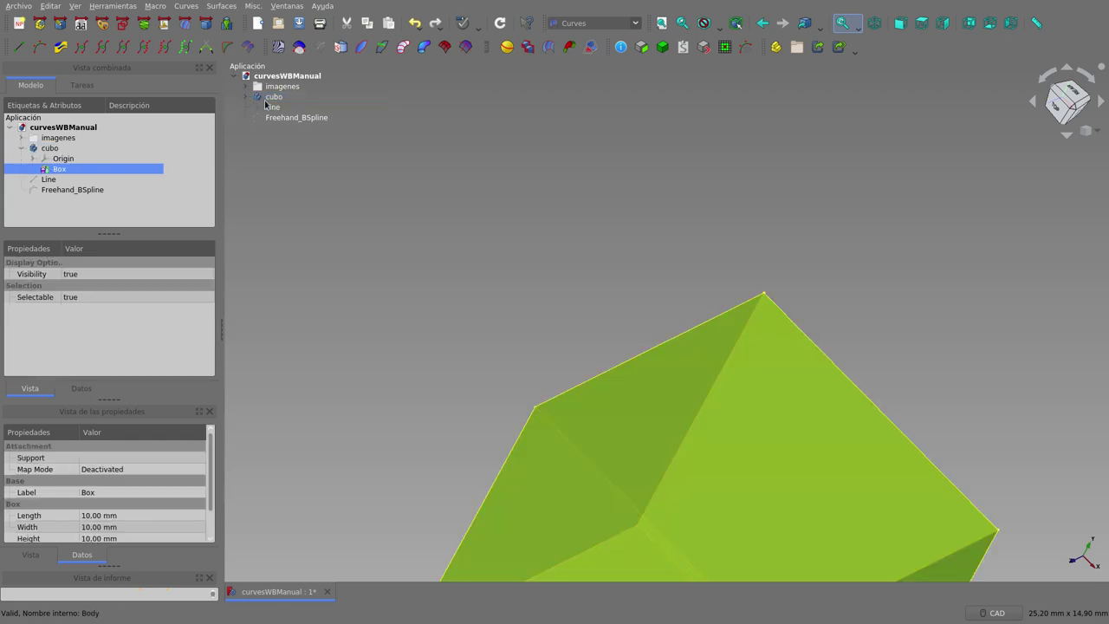
left_click(682, 23)
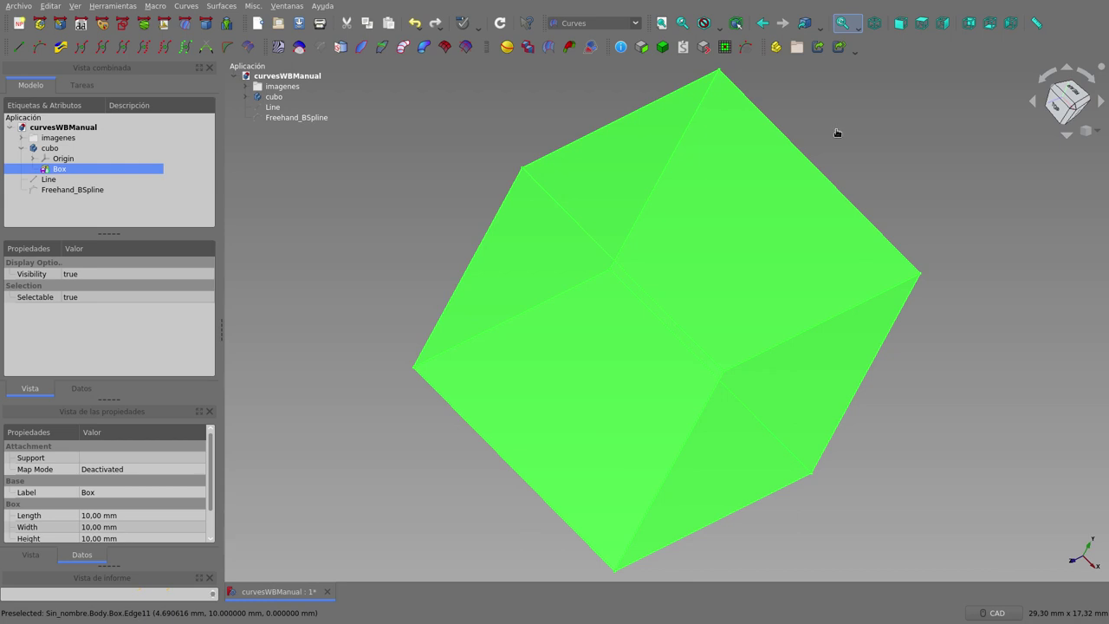
left_click(837, 134)
Create Freehand_BSpline001 from the cube's lower-left, top-left and bottom corners
middle_click_drag(892, 185, 878, 153)
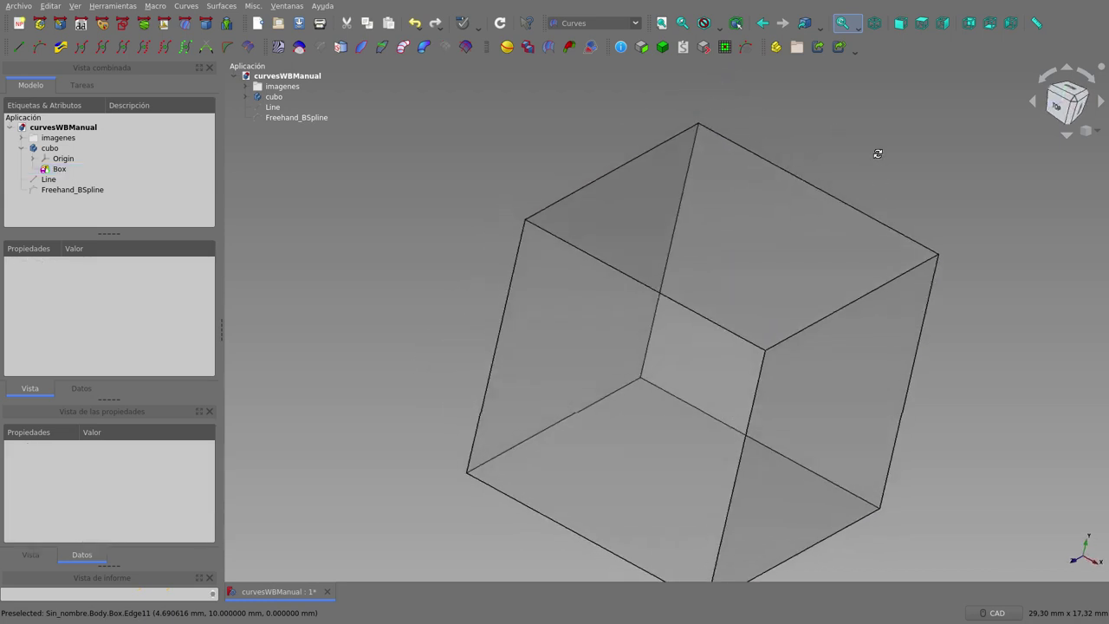
scroll(988, 227, "up", 2)
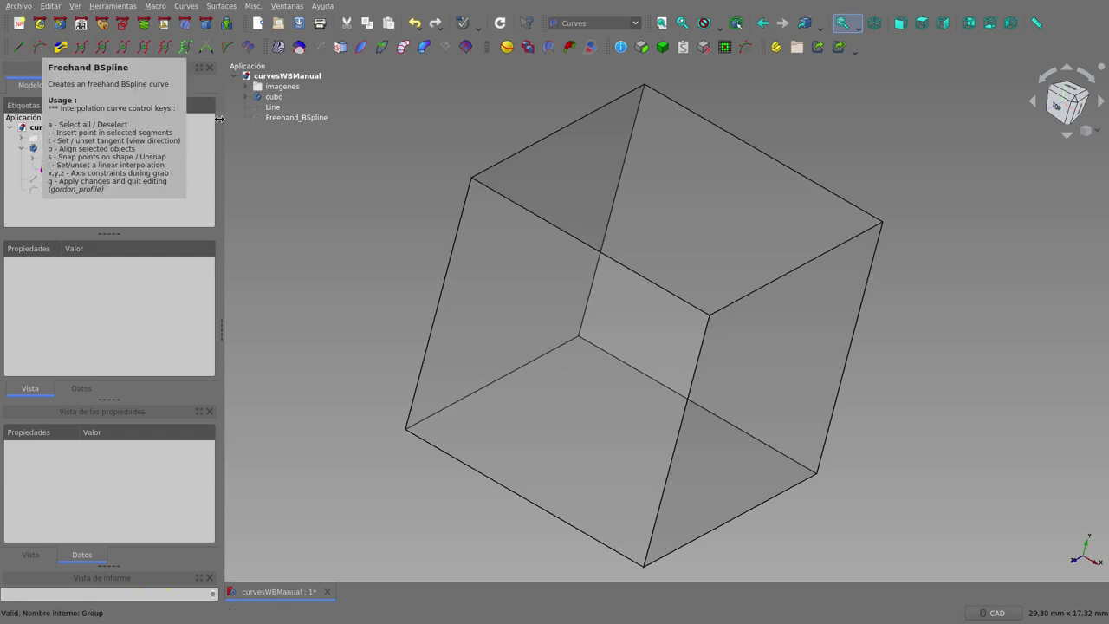
left_click(405, 430)
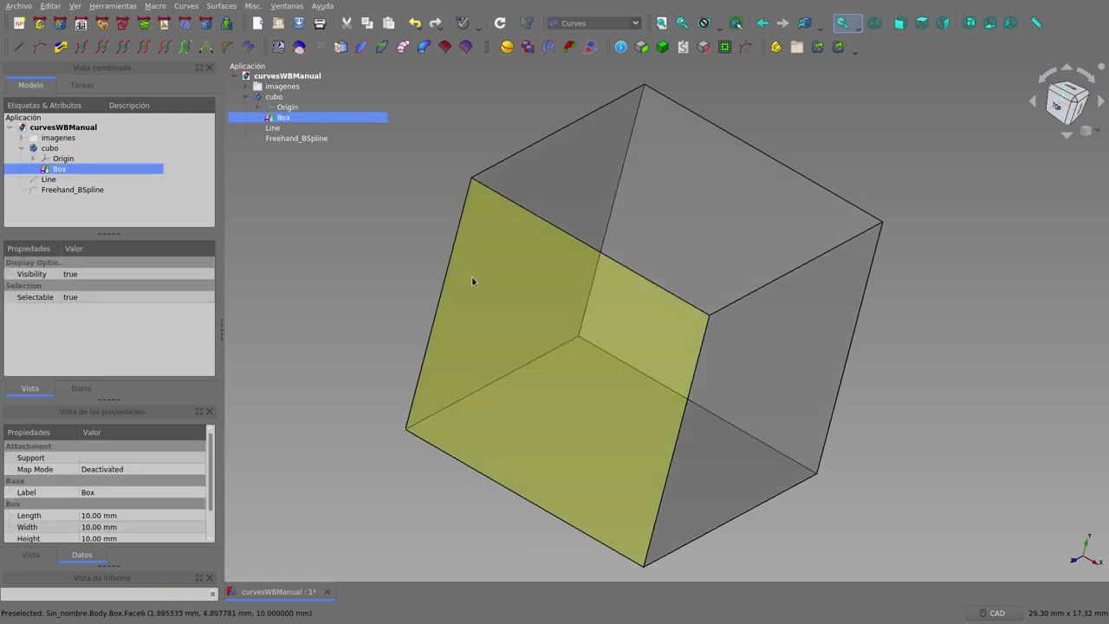
left_click(471, 178)
left_click(645, 567)
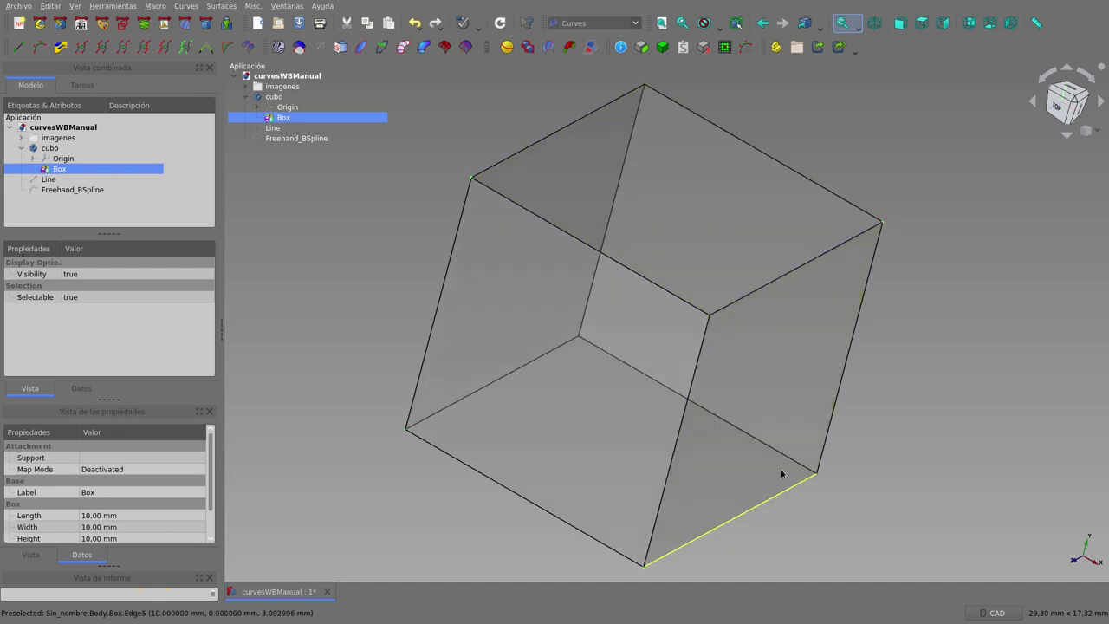
left_click(42, 49)
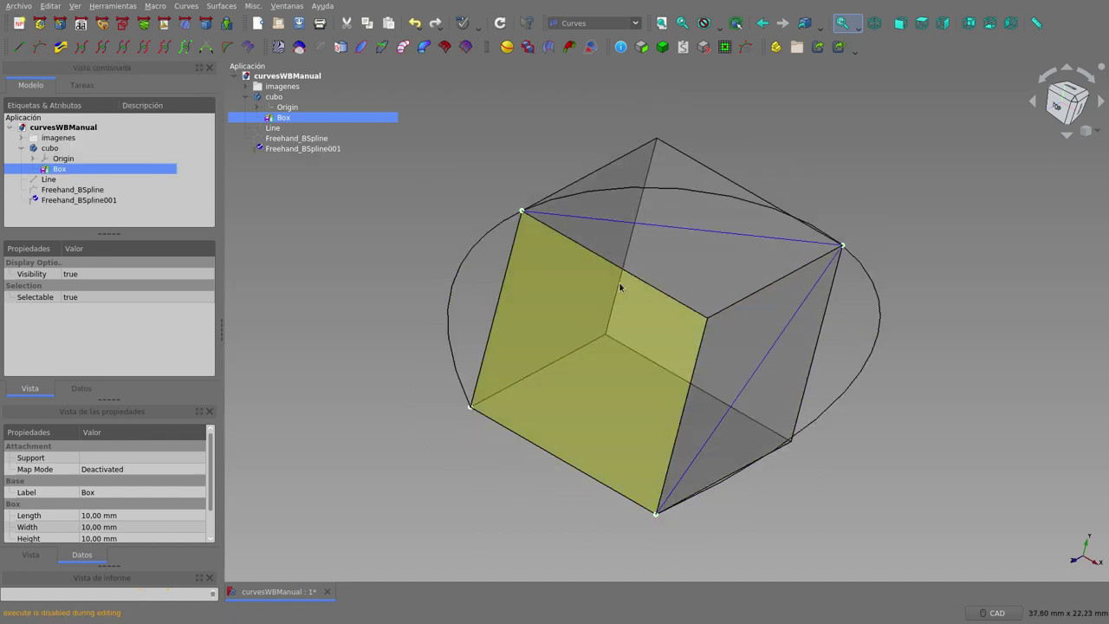
mouse_move(627, 287)
middle_mouse_down()
mouse_move(512, 255)
mouse_move(747, 291)
mouse_move(753, 265)
middle_mouse_up()
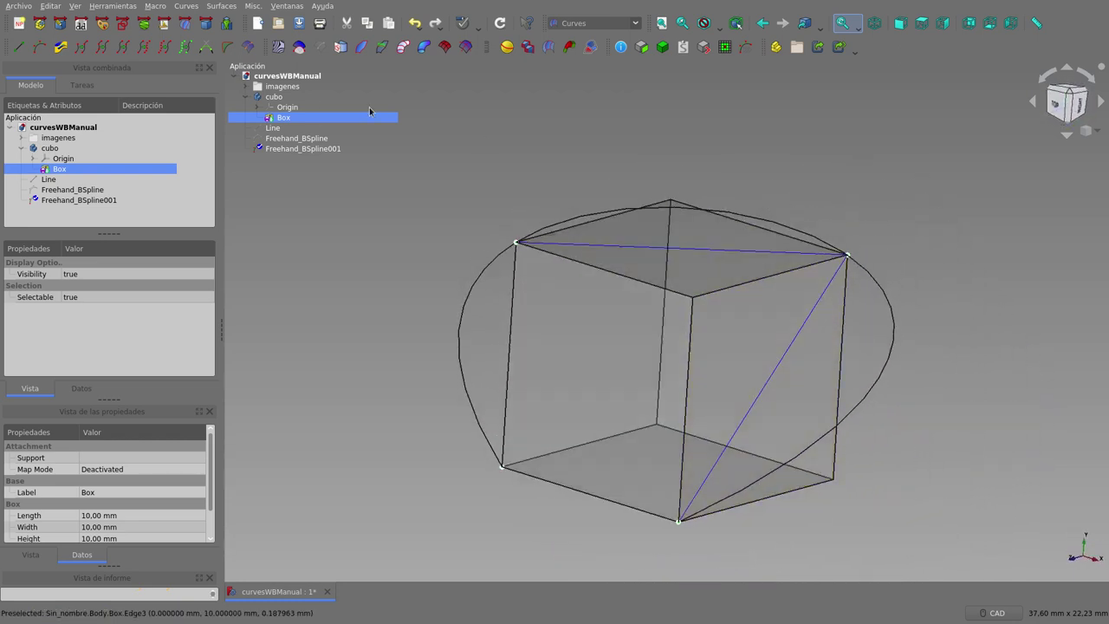
Hide the cubo body and turn the view to look down from the top
left_click(275, 97)
key("space")
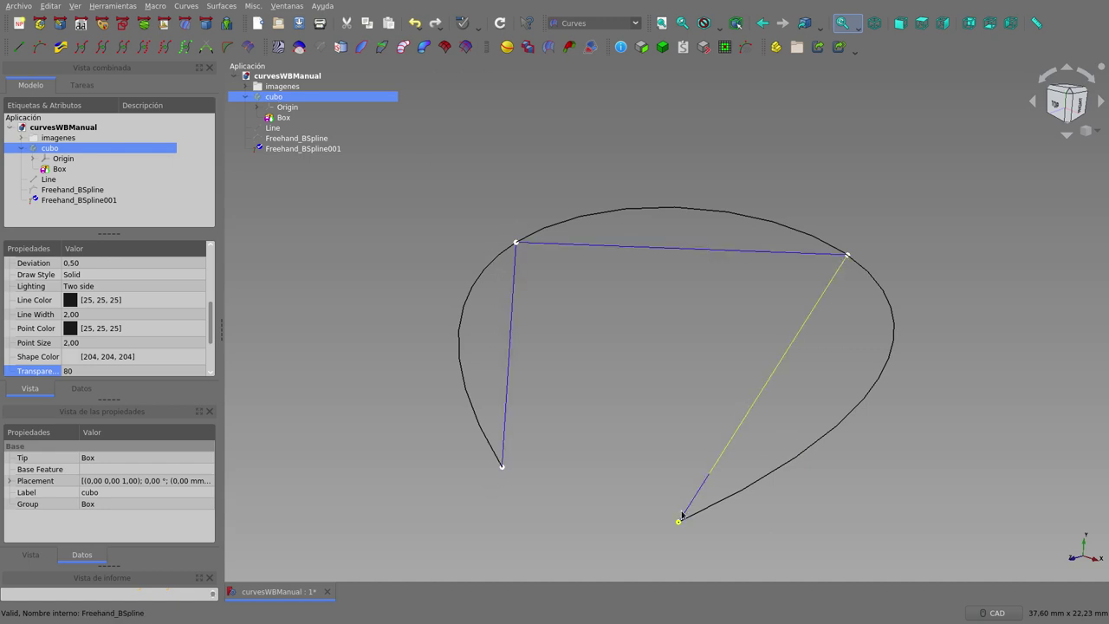
mouse_move(707, 318)
middle_mouse_down()
mouse_move(533, 389)
mouse_move(519, 330)
mouse_move(616, 305)
middle_mouse_up()
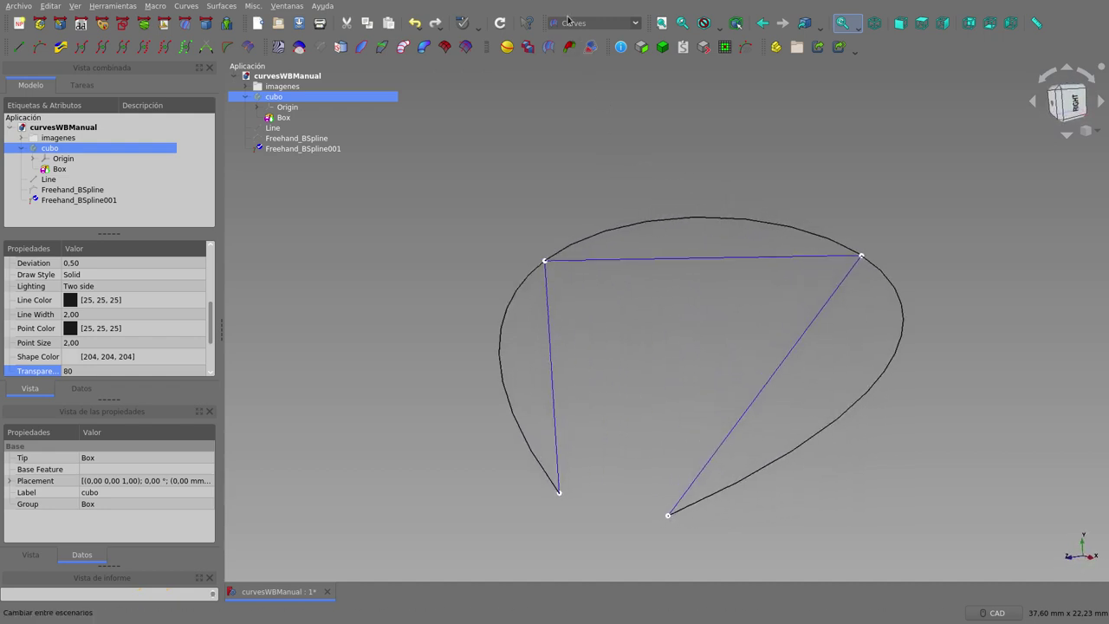
middle_click_drag(666, 301, 516, 251)
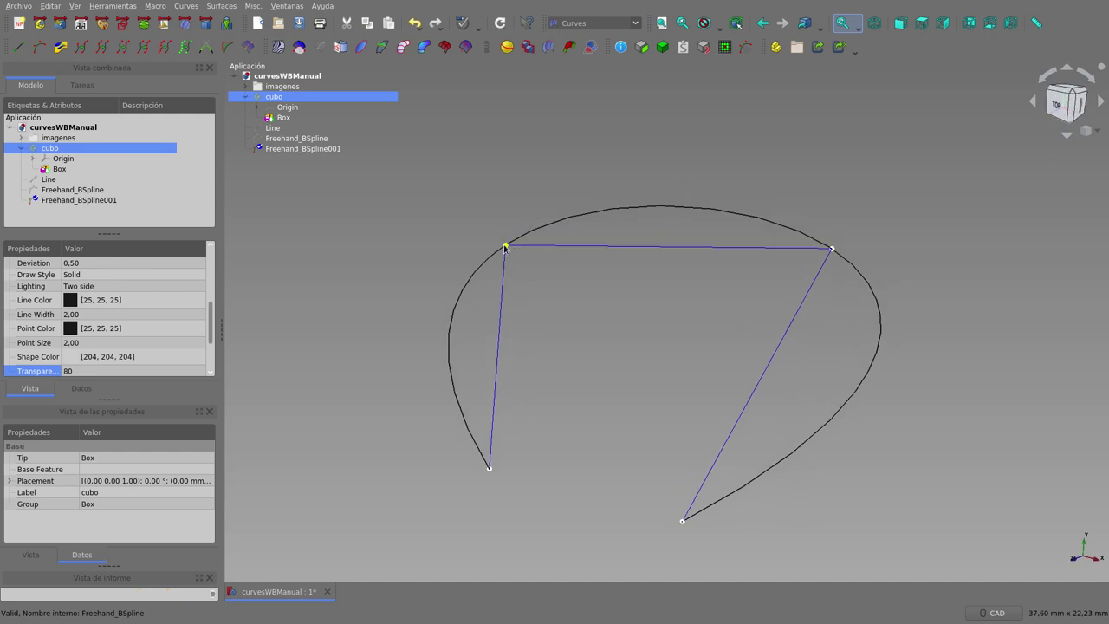
Briefly show the Box feature again, then hide the cubo body once more
left_click(272, 121)
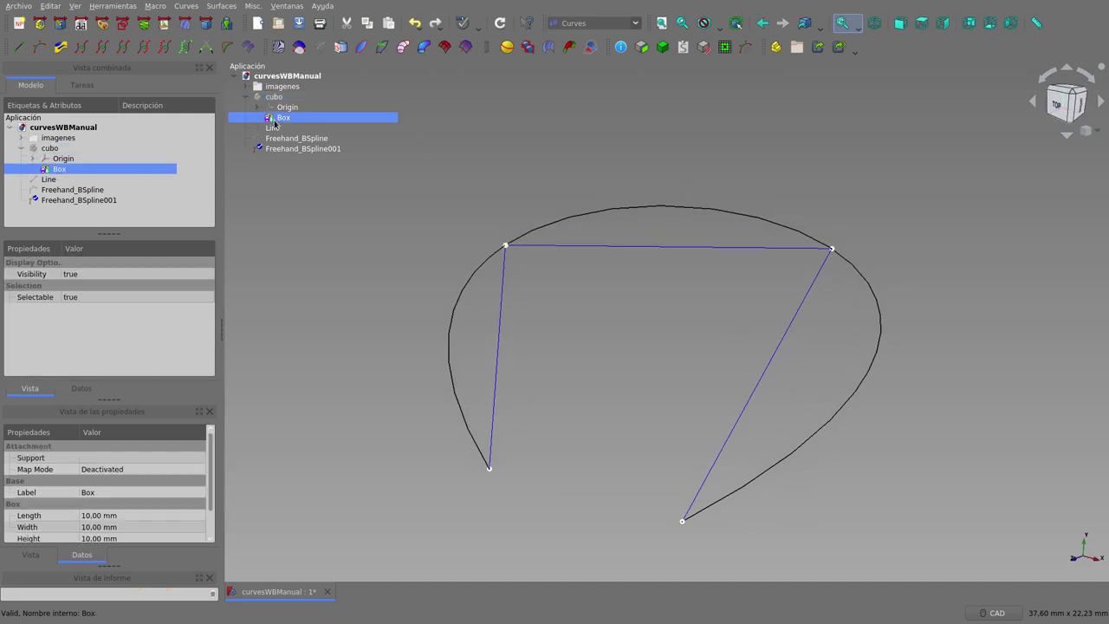
left_click(274, 96)
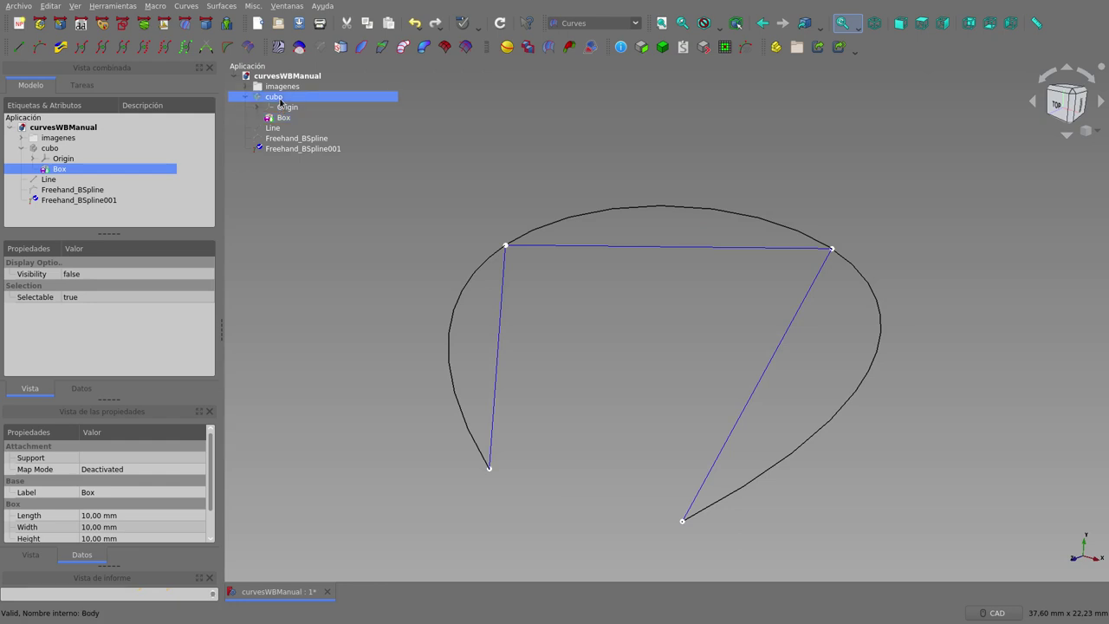
left_click(284, 118)
key("space")
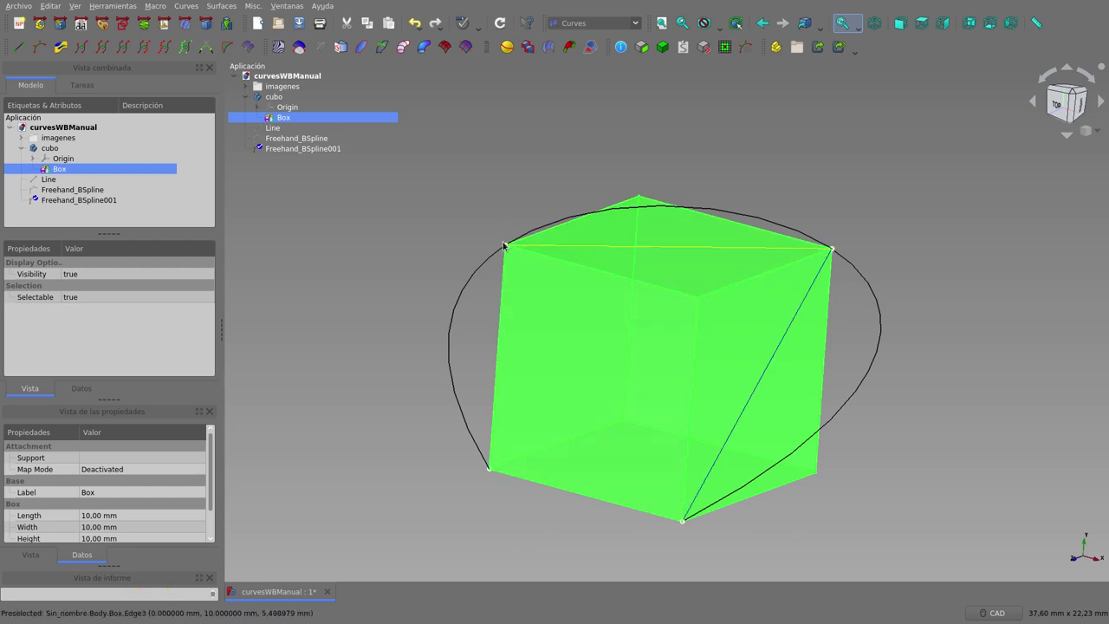
left_click(295, 124)
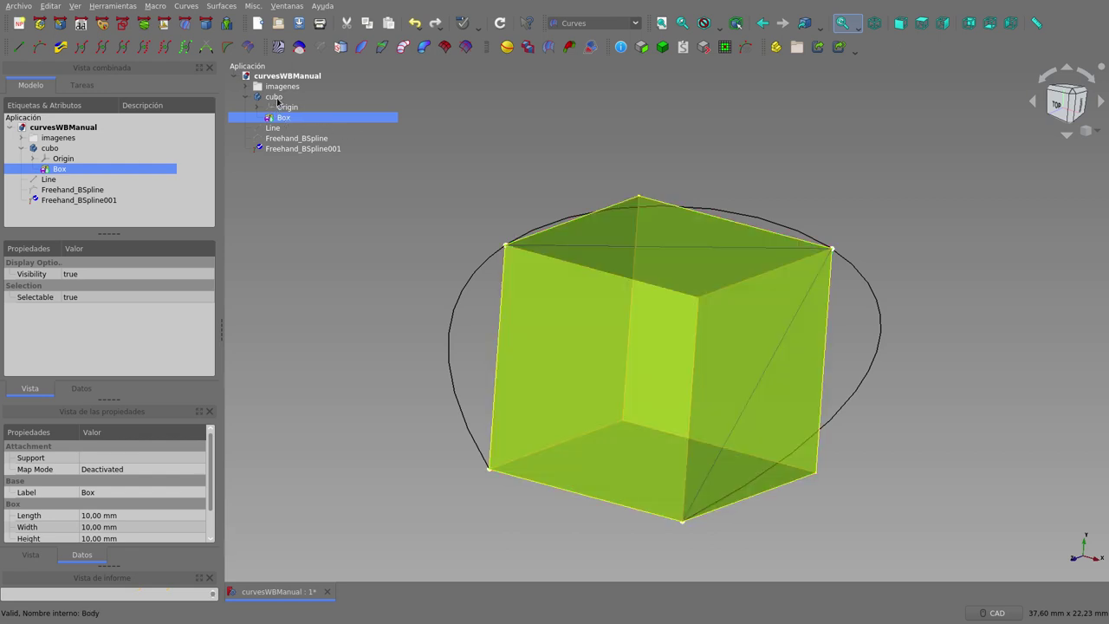
left_click(277, 96)
key("space")
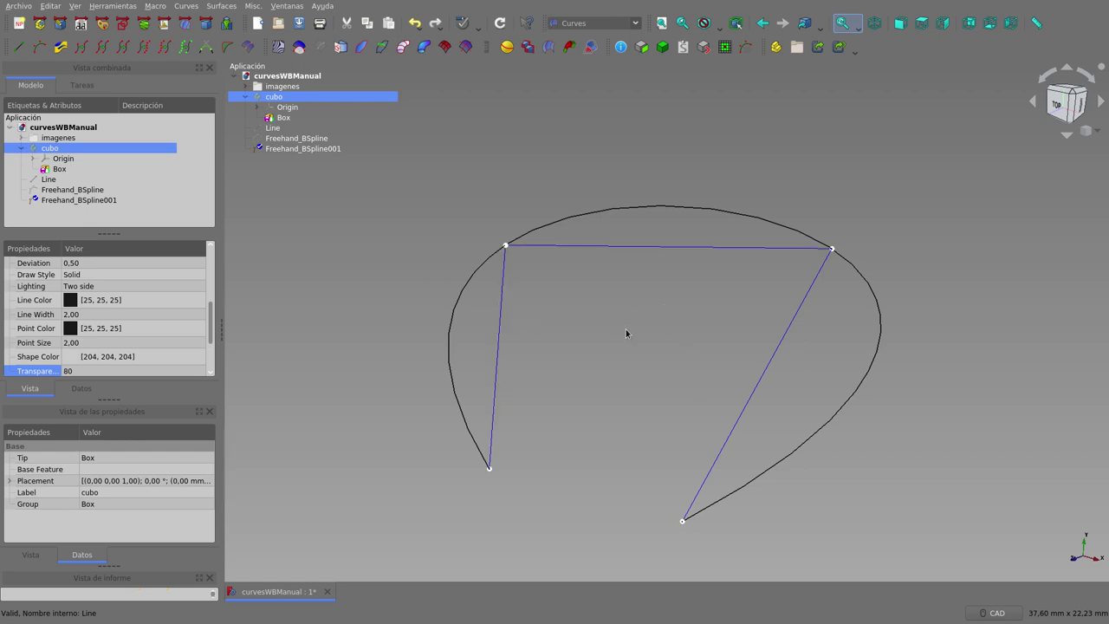
left_click(506, 247)
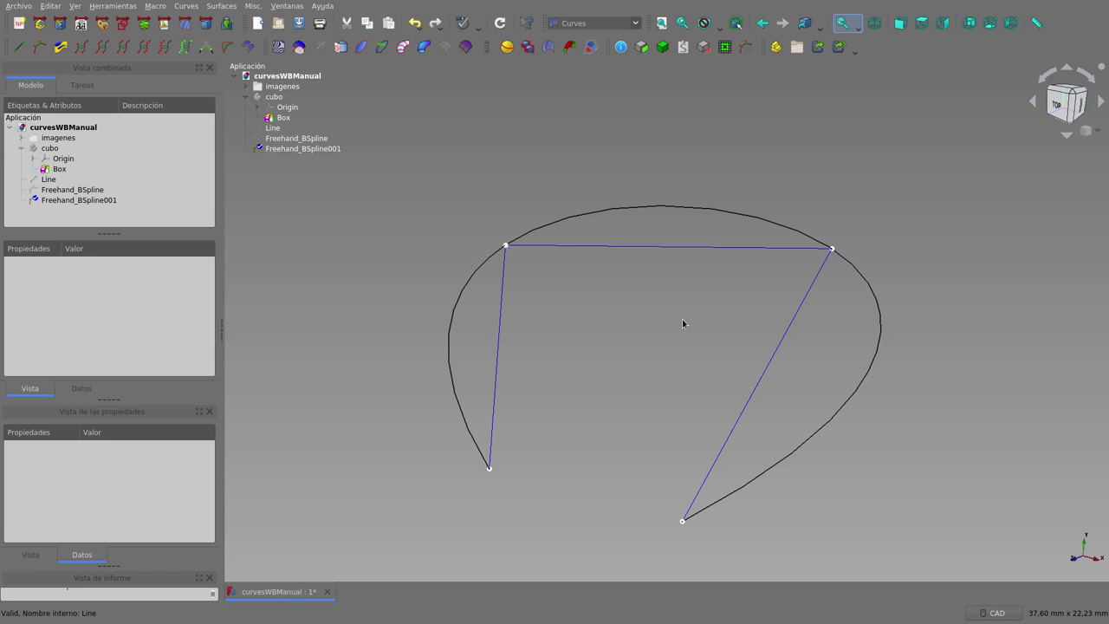
key("a")
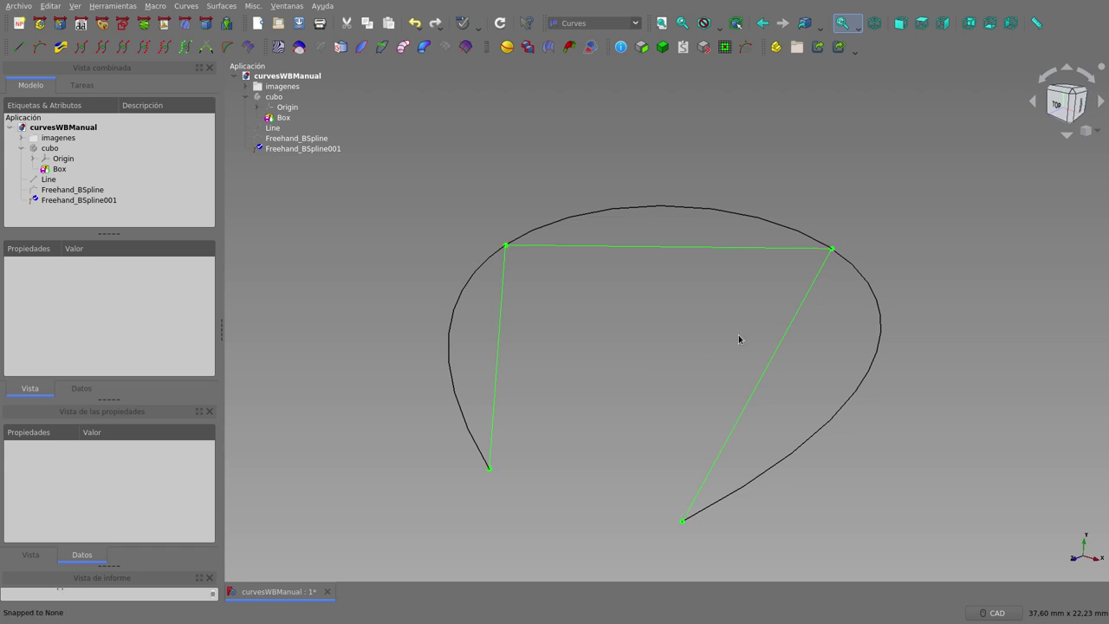
mouse_move(719, 329)
middle_mouse_down()
mouse_move(575, 358)
mouse_move(543, 381)
mouse_move(580, 330)
middle_mouse_up()
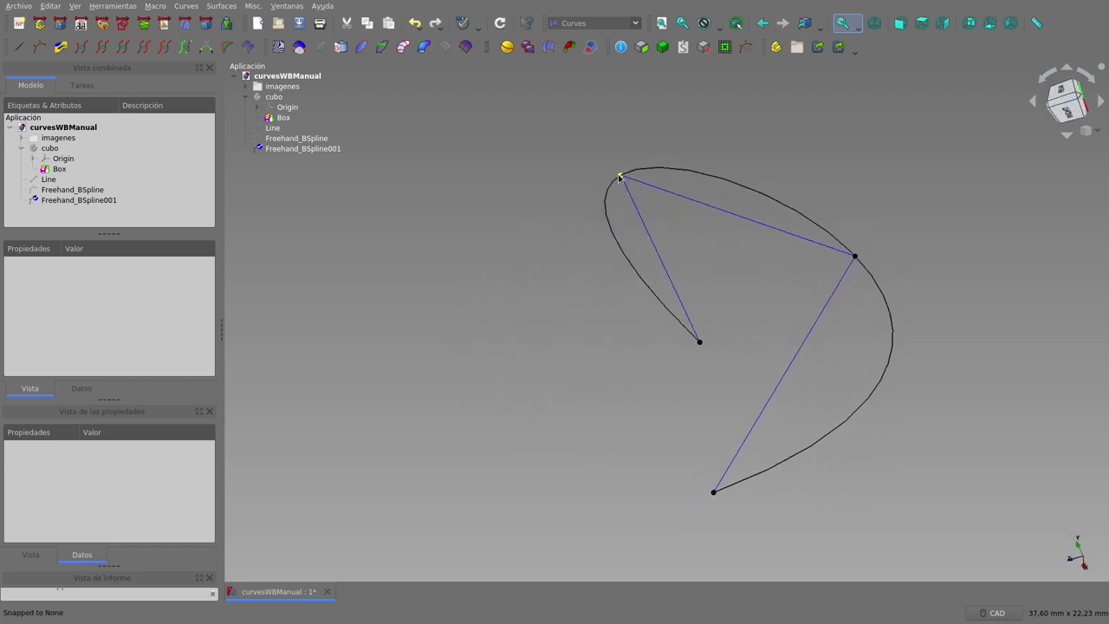
mouse_move(622, 361)
middle_mouse_down()
mouse_move(701, 379)
mouse_move(720, 330)
mouse_move(730, 344)
middle_mouse_up()
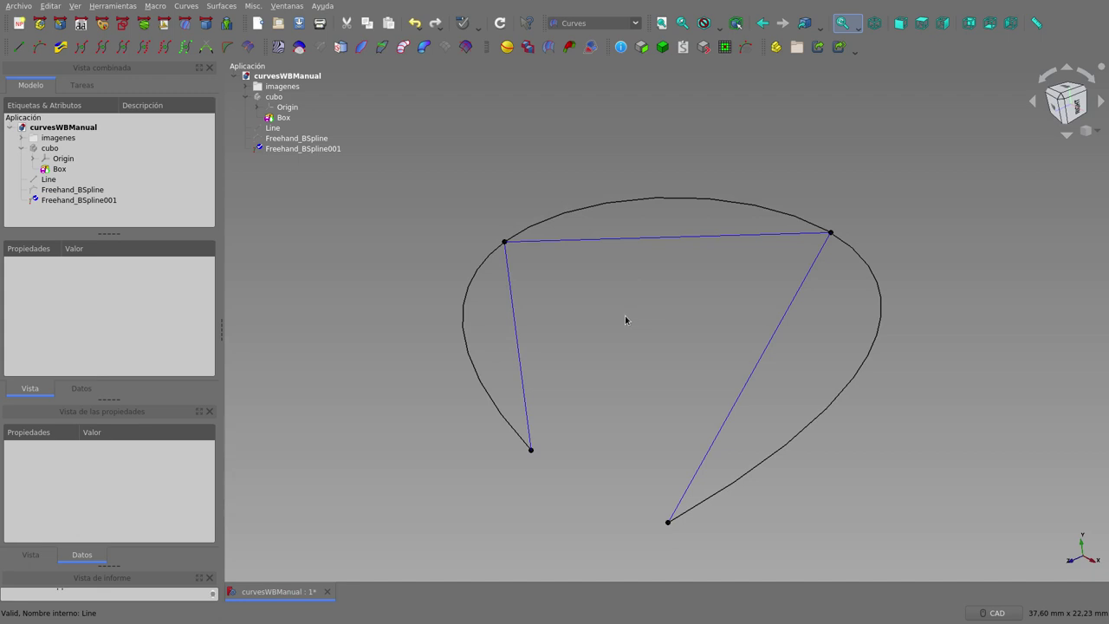
left_click(285, 119)
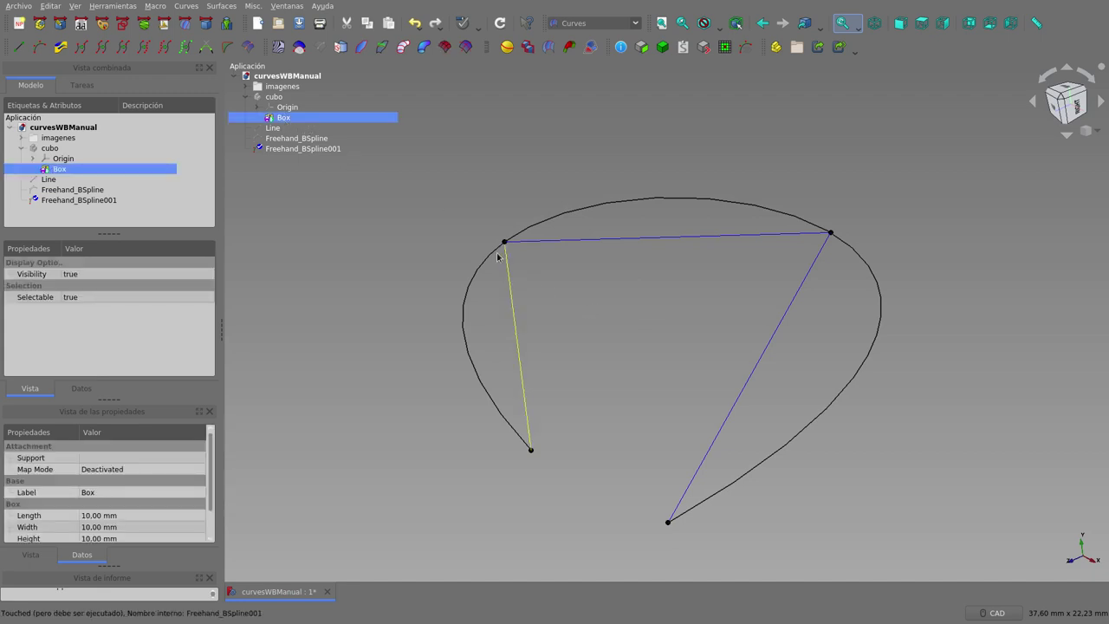
left_click(274, 97)
key("space")
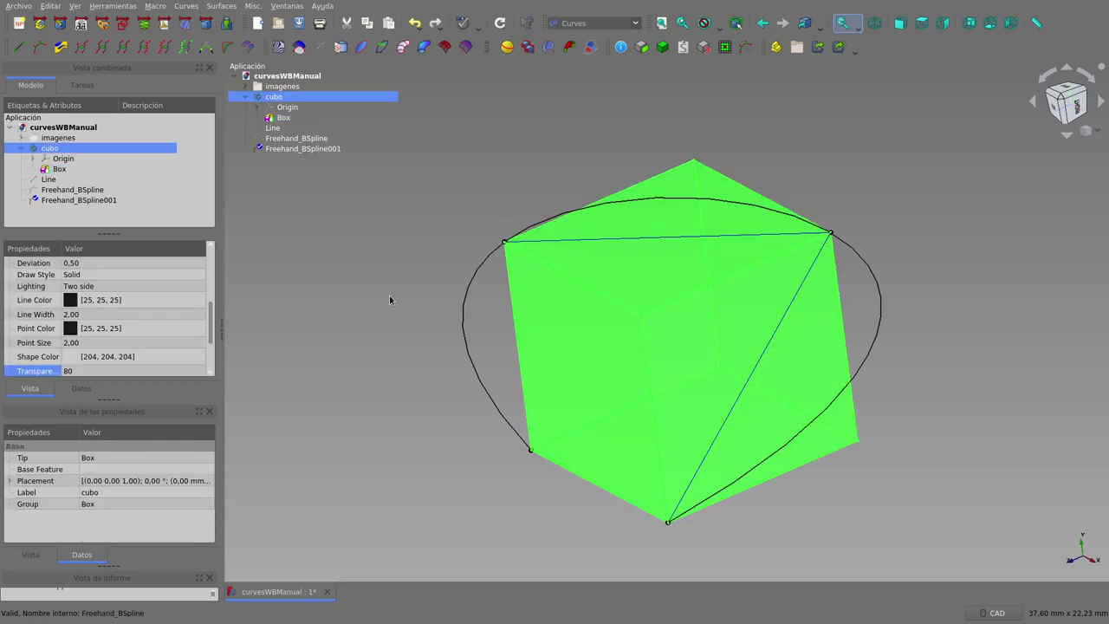
left_click(389, 297)
mouse_move(651, 250)
middle_mouse_down()
mouse_move(757, 280)
mouse_move(775, 296)
mouse_move(745, 305)
middle_mouse_up()
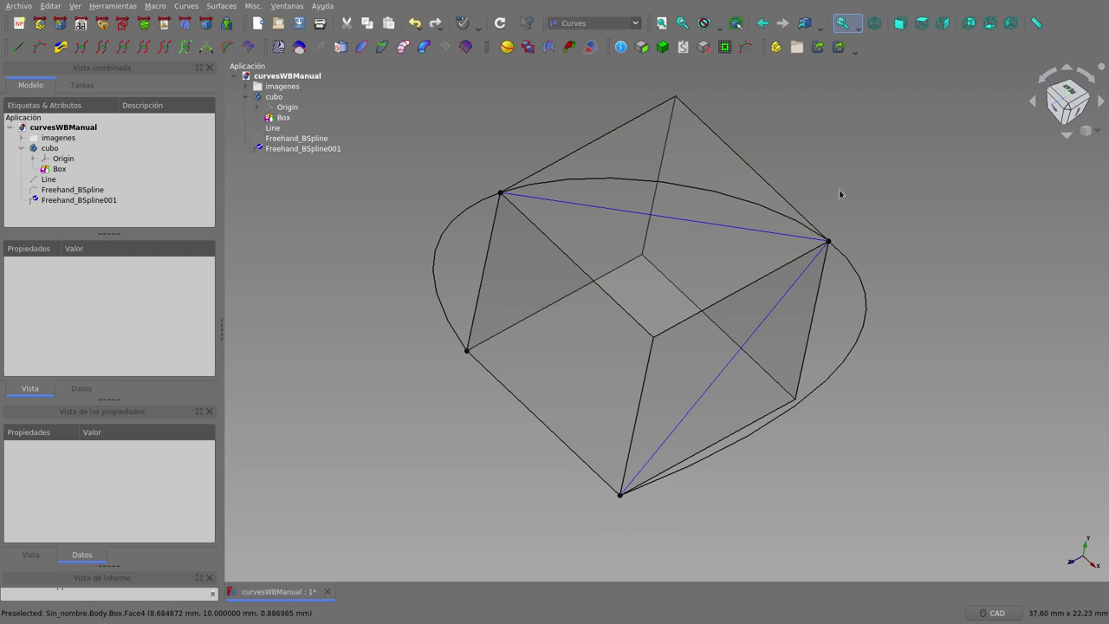
key("0")
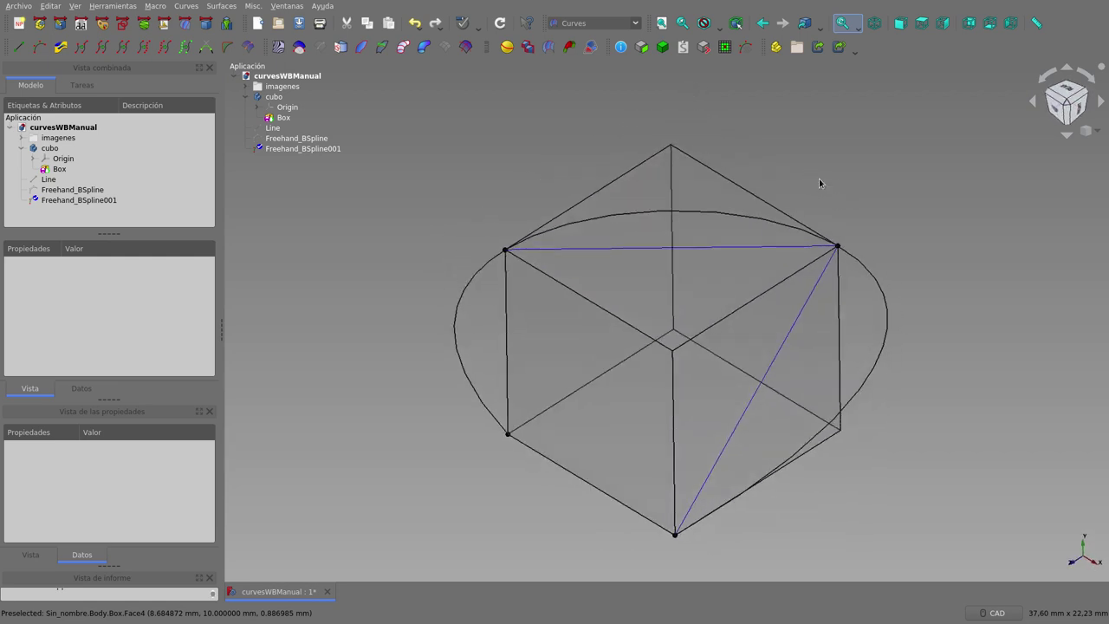
scroll(820, 180, "up", 2)
scroll(818, 179, "down", 2)
scroll(819, 178, "down", 2)
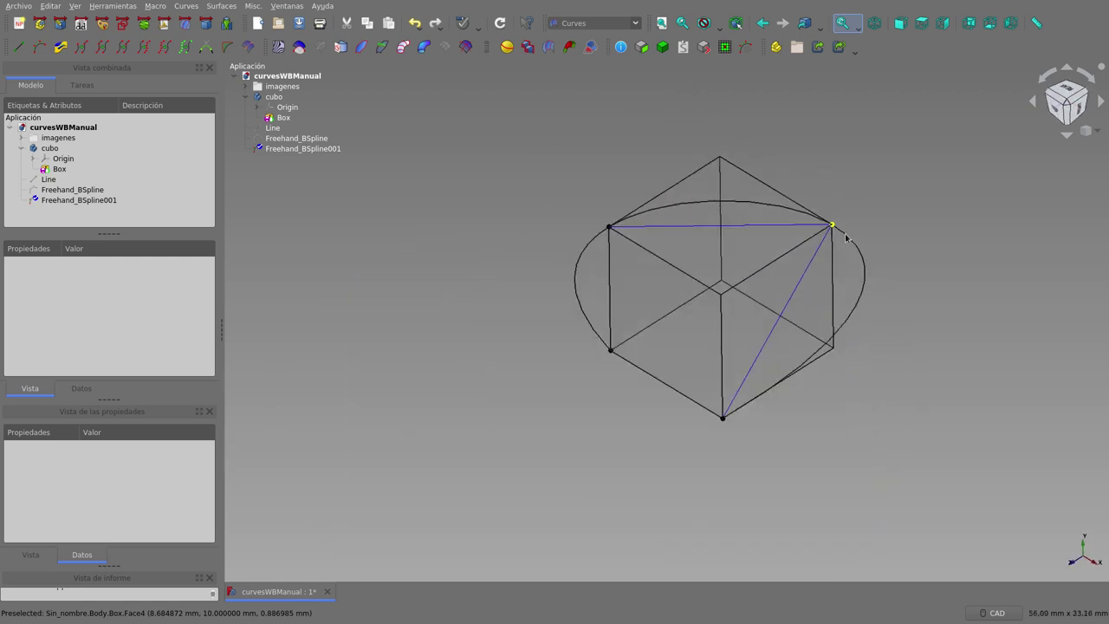
middle_click_drag(818, 269, 802, 240)
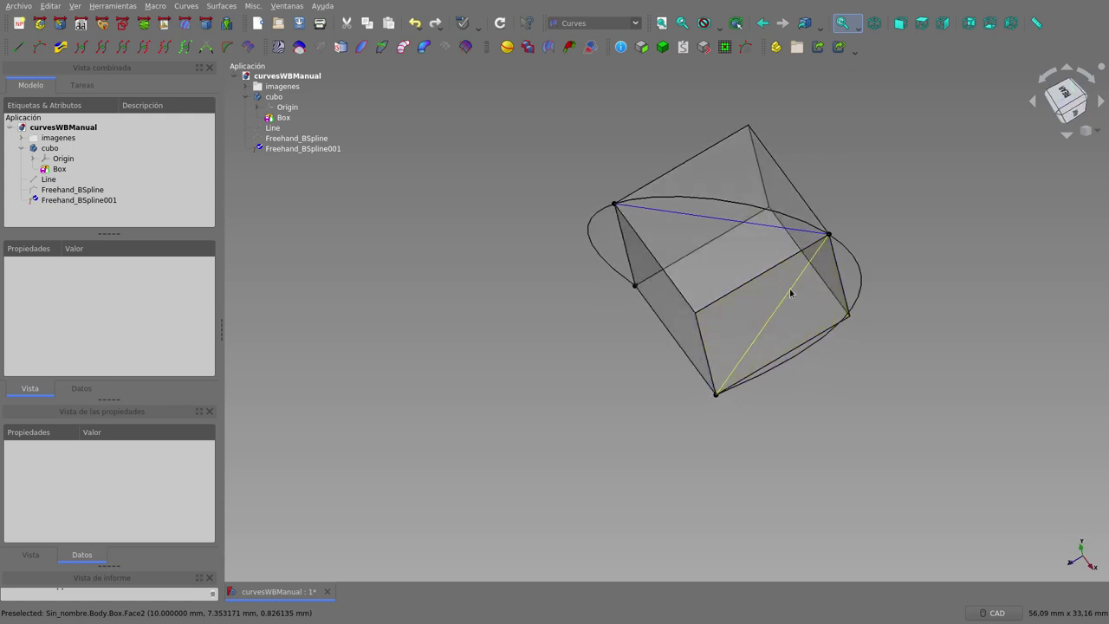
scroll(850, 133, "up", 2)
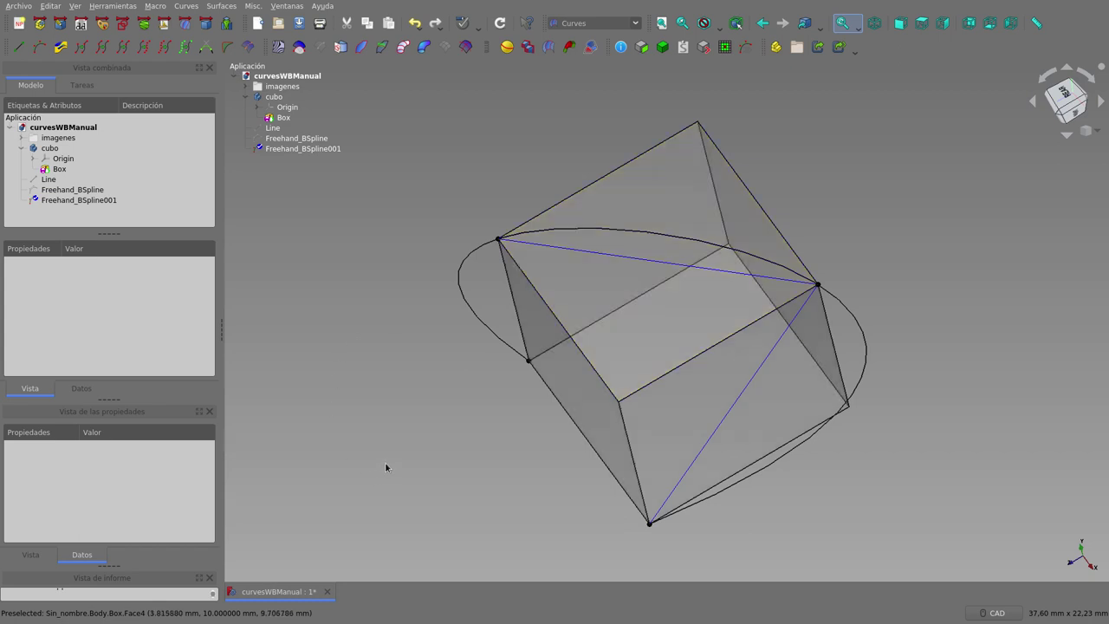
middle_click_drag(458, 481, 497, 460)
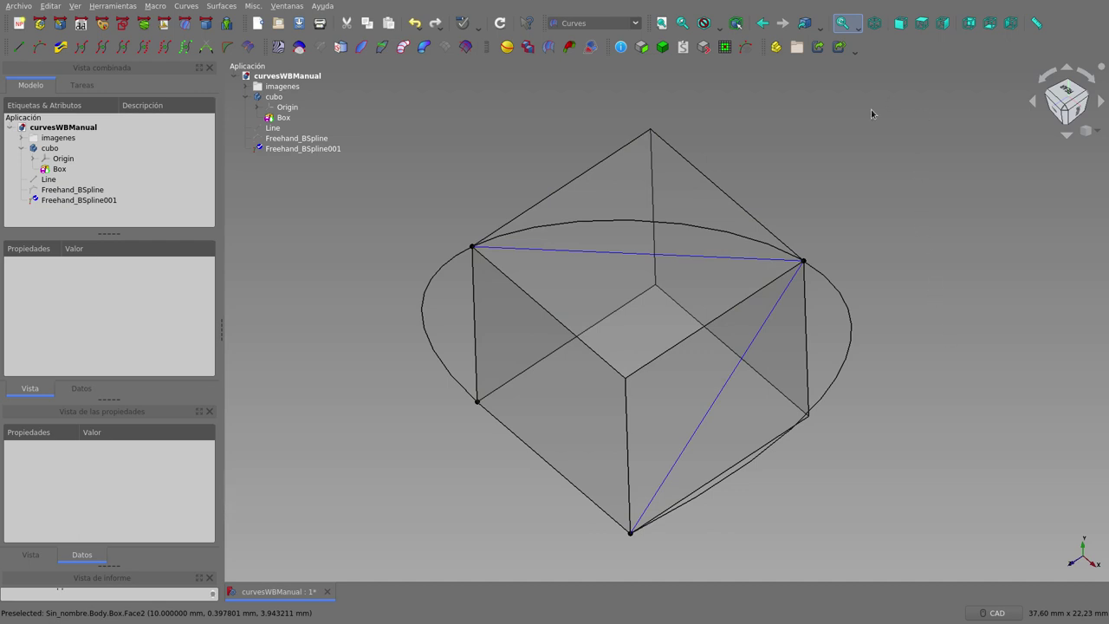
In Top view, drag the top-left corner pole upward and confirm its new position
left_click(920, 23)
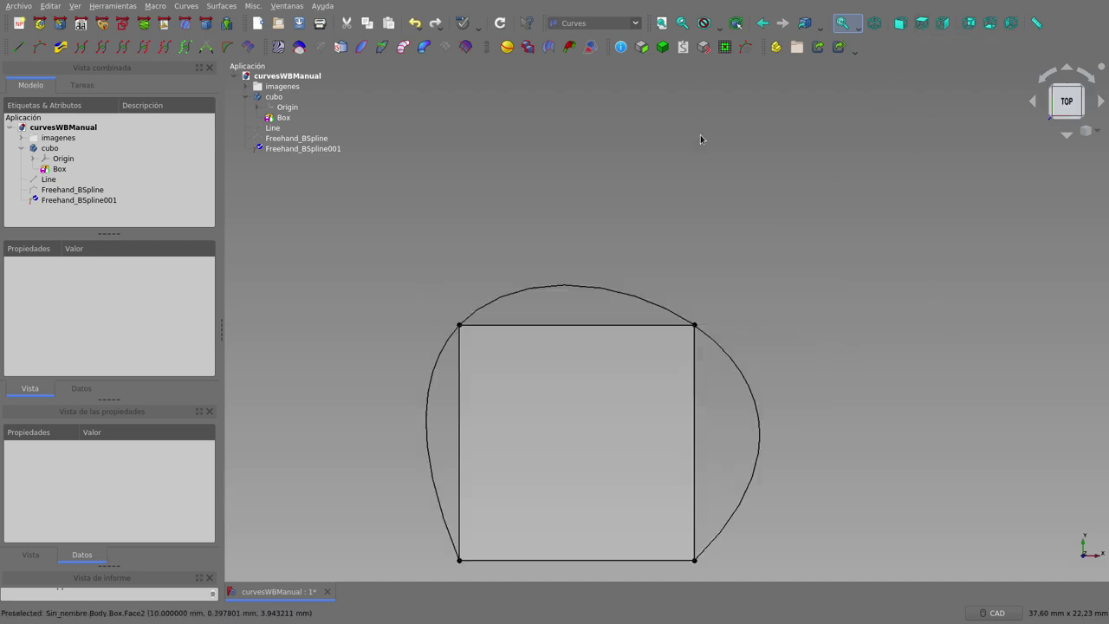
scroll(693, 156, "down", 3)
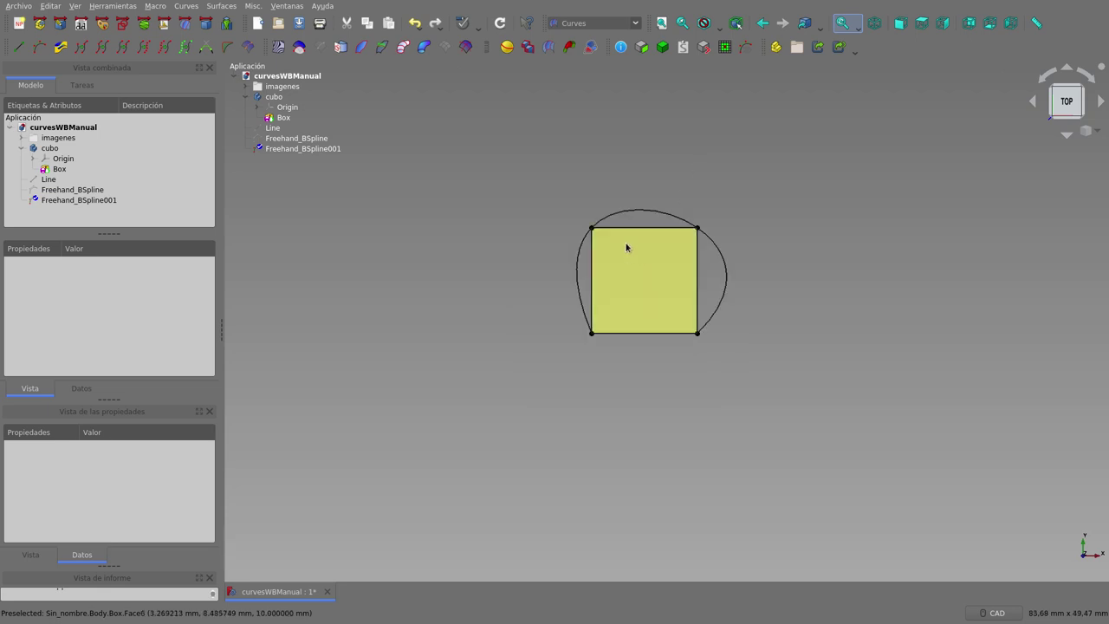
scroll(626, 243, "up", 3)
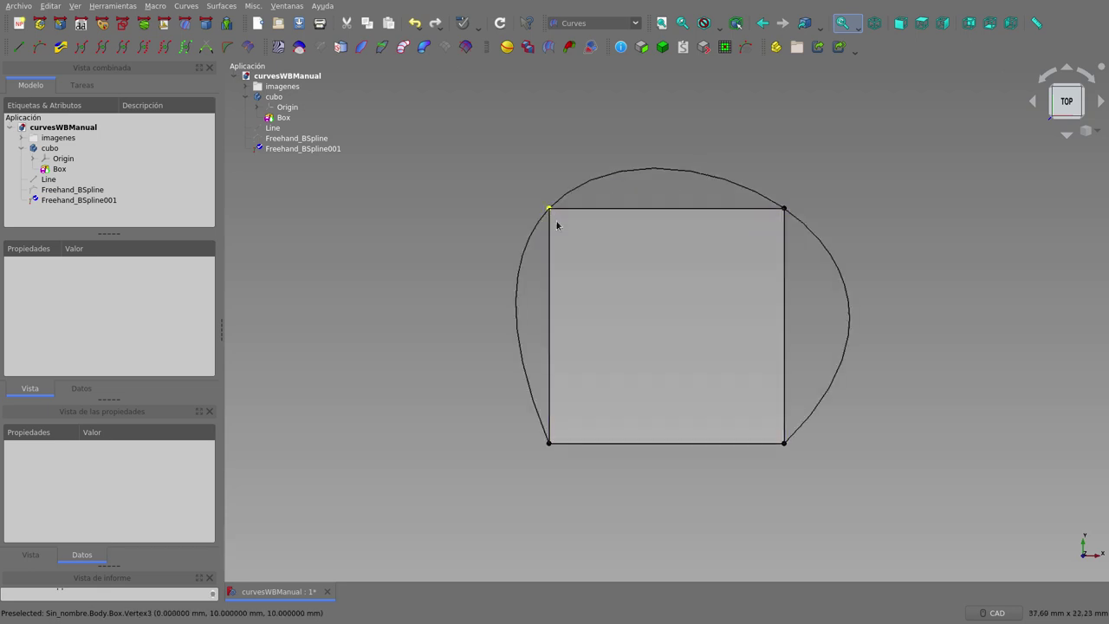
mouse_move(457, 388)
middle_mouse_down()
mouse_move(544, 377)
mouse_move(542, 396)
mouse_move(517, 404)
mouse_move(544, 413)
mouse_move(483, 408)
middle_mouse_up()
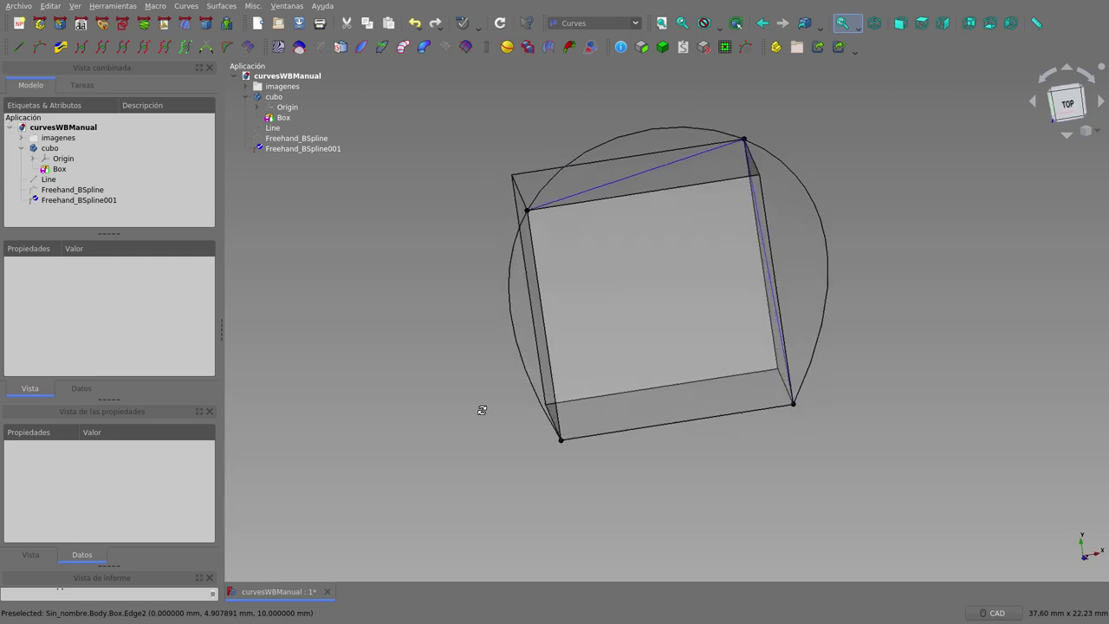
left_click(921, 22)
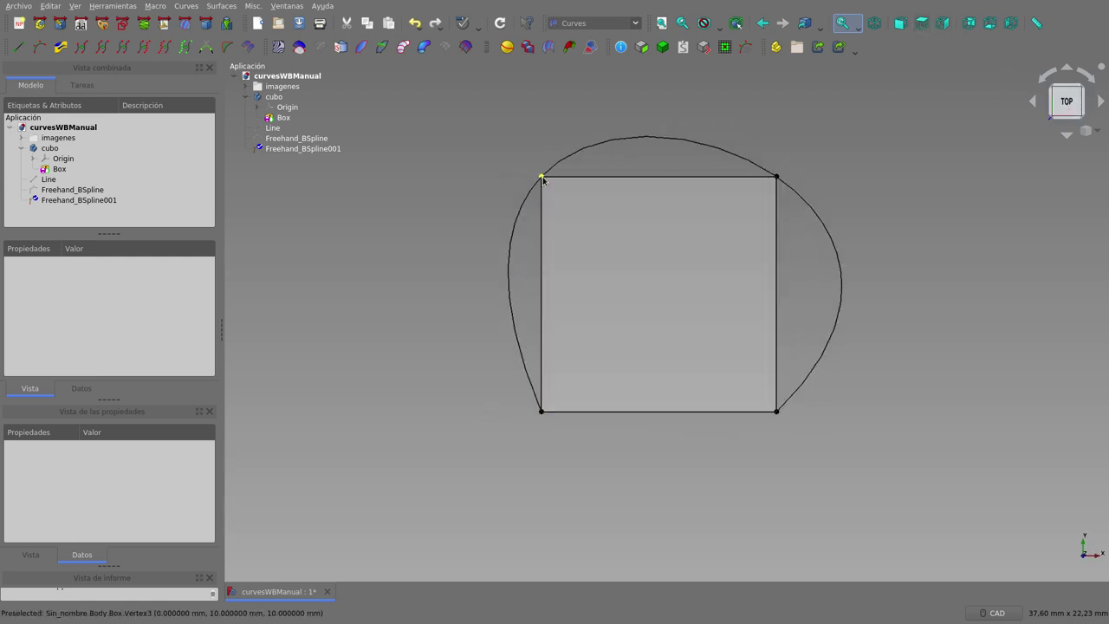
mouse_move(542, 179)
left_mouse_down()
mouse_move(544, 165)
mouse_move(544, 180)
left_mouse_up()
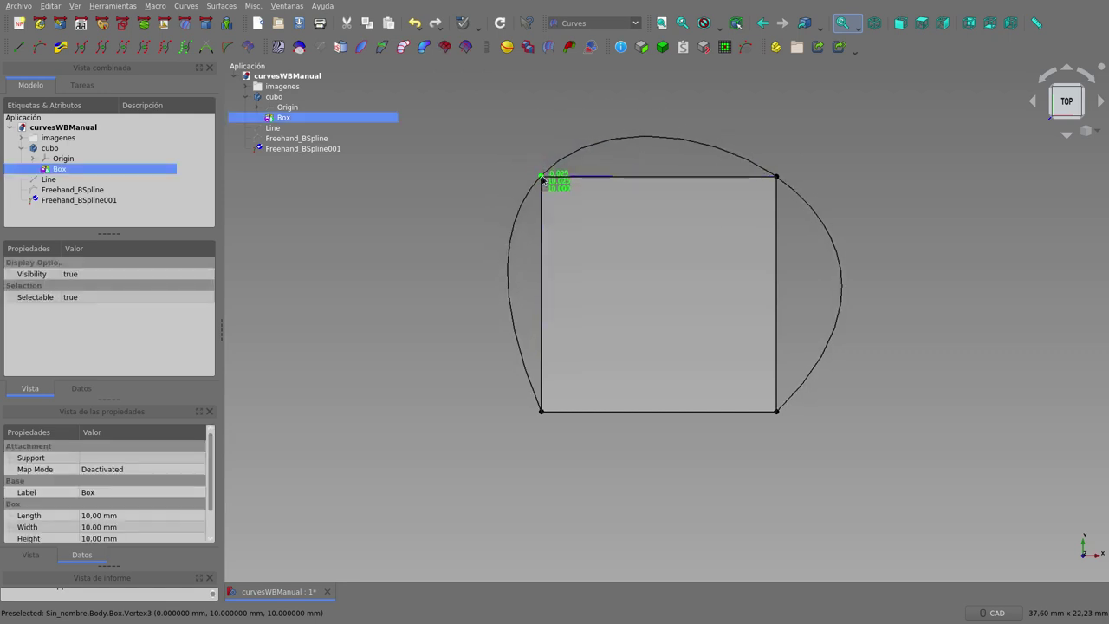
key("Escape")
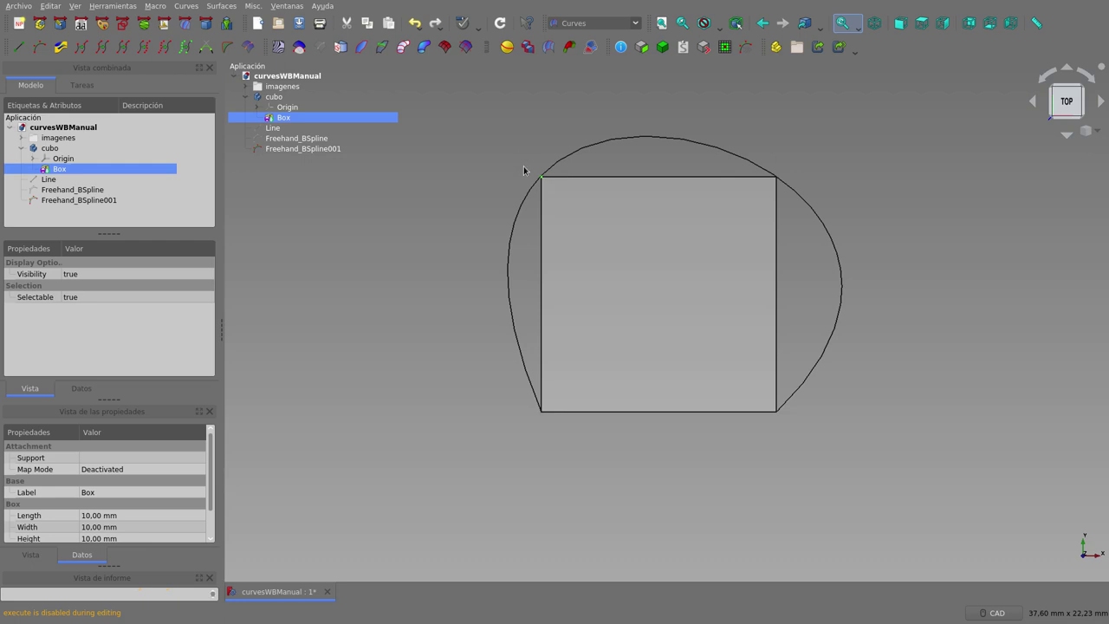
In Top view, move Freehand_BSpline001's top-left pole partway along the cube edge
left_click(330, 150)
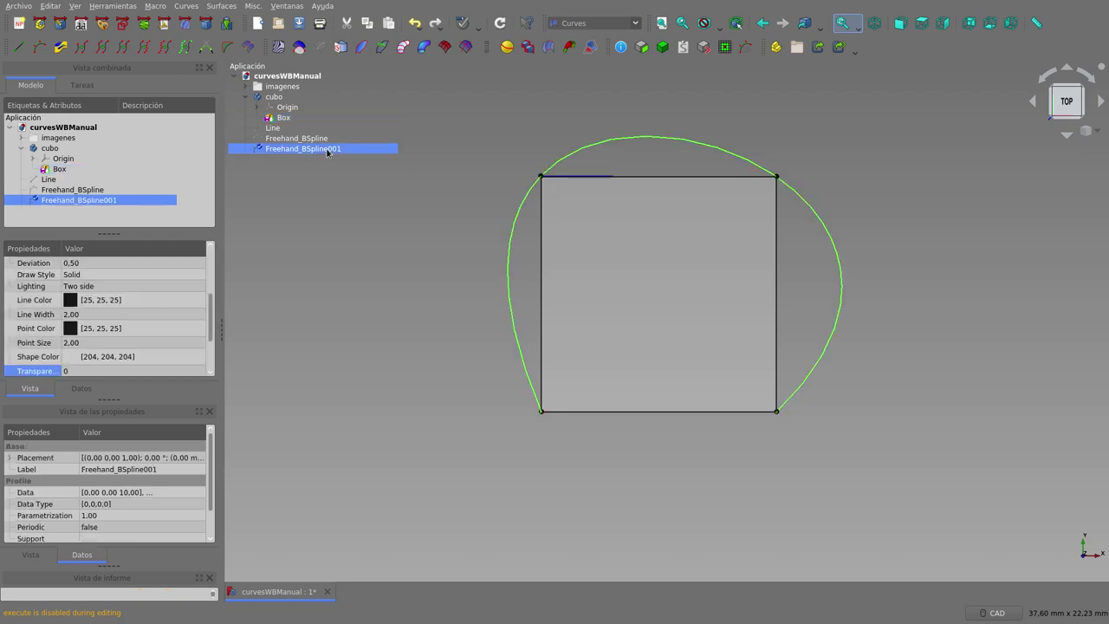
left_click(472, 306)
middle_click_drag(471, 306, 454, 302)
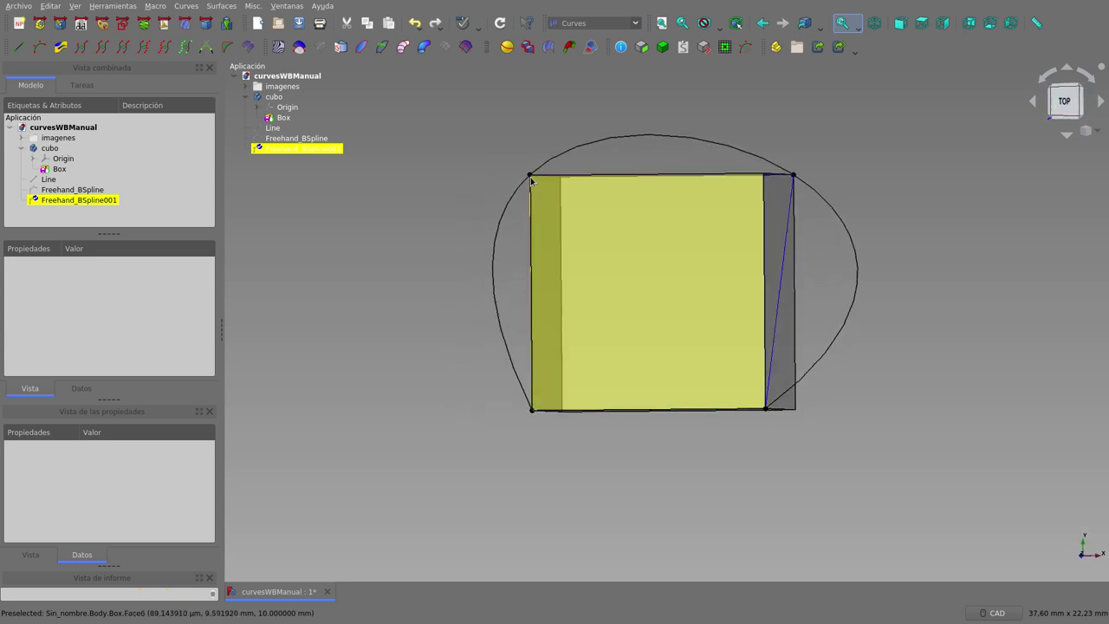
left_click(930, 28)
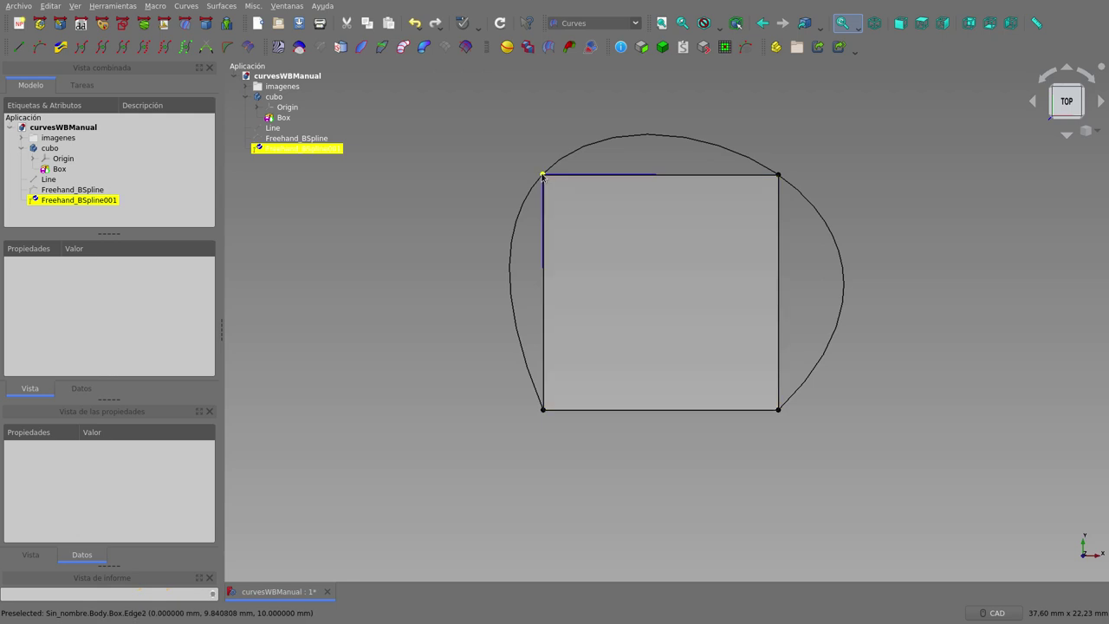
left_click(542, 175)
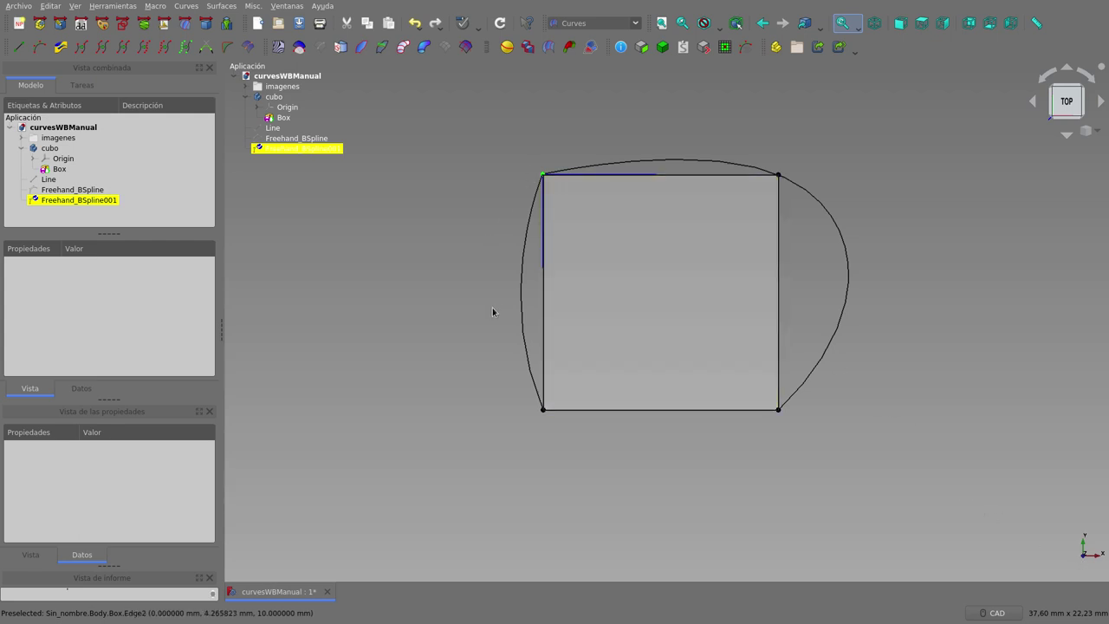
mouse_move(476, 322)
middle_mouse_down()
mouse_move(518, 329)
mouse_move(542, 389)
middle_mouse_up()
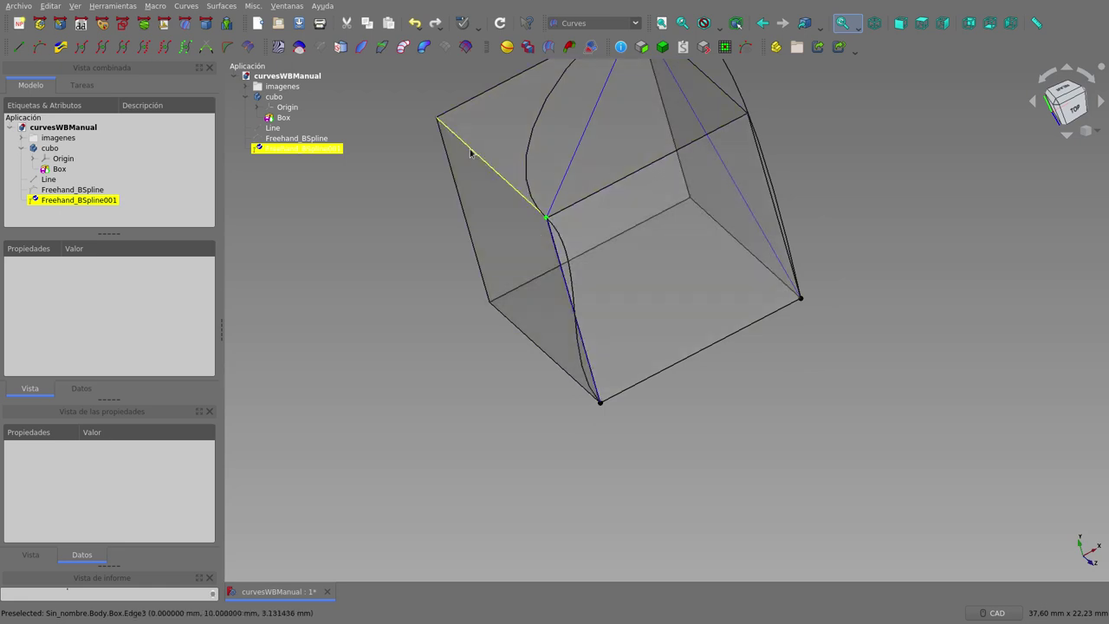
mouse_move(470, 154)
middle_mouse_down()
mouse_move(553, 433)
mouse_move(619, 346)
mouse_move(681, 374)
mouse_move(730, 334)
middle_mouse_up()
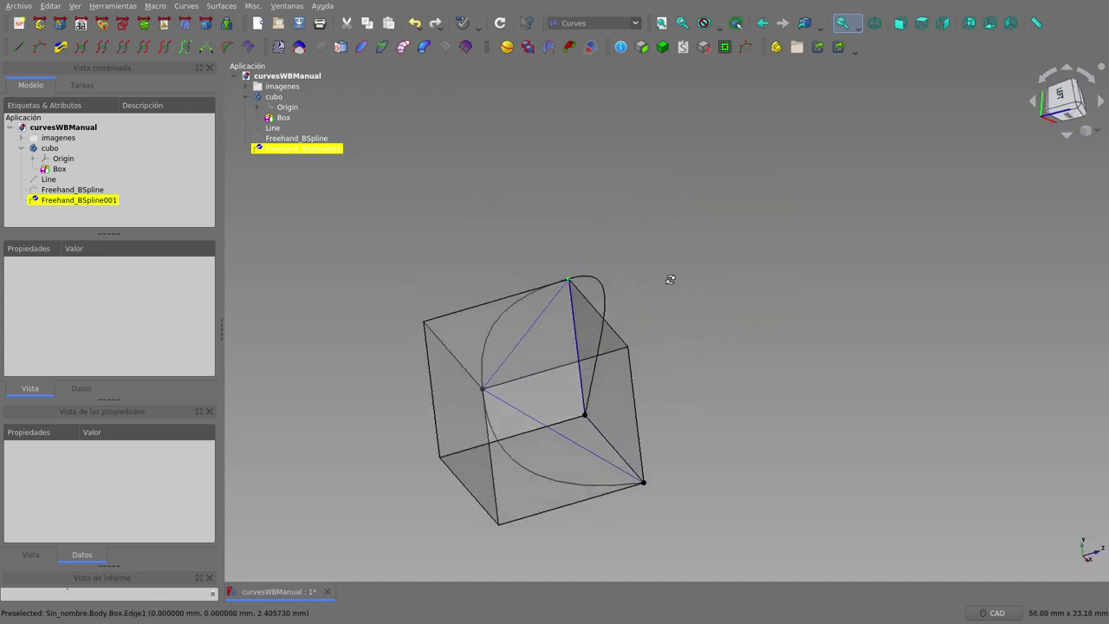
mouse_move(642, 289)
middle_mouse_down()
mouse_move(635, 324)
mouse_move(655, 396)
mouse_move(684, 396)
mouse_move(649, 389)
mouse_move(616, 412)
middle_mouse_up()
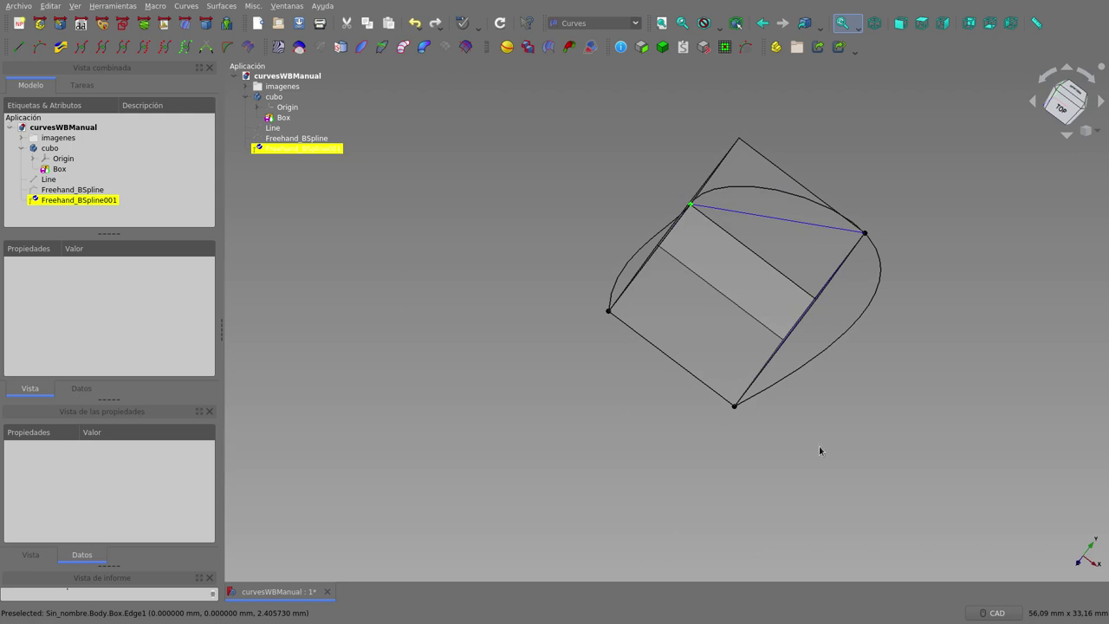
middle_click_drag(823, 445, 774, 413)
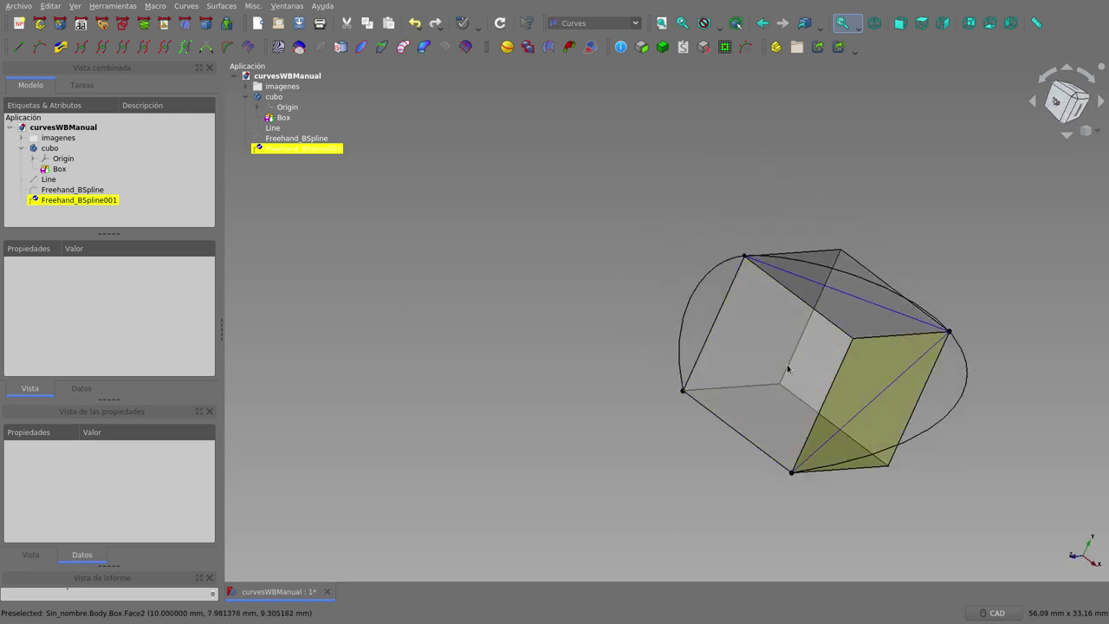
left_click(925, 26)
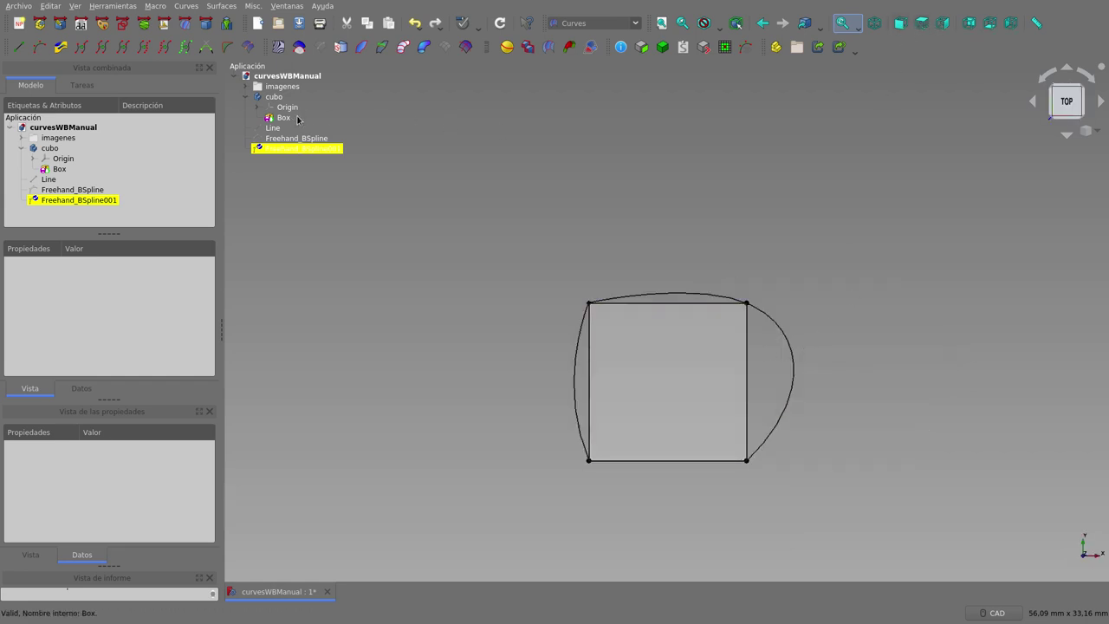
left_click(278, 98)
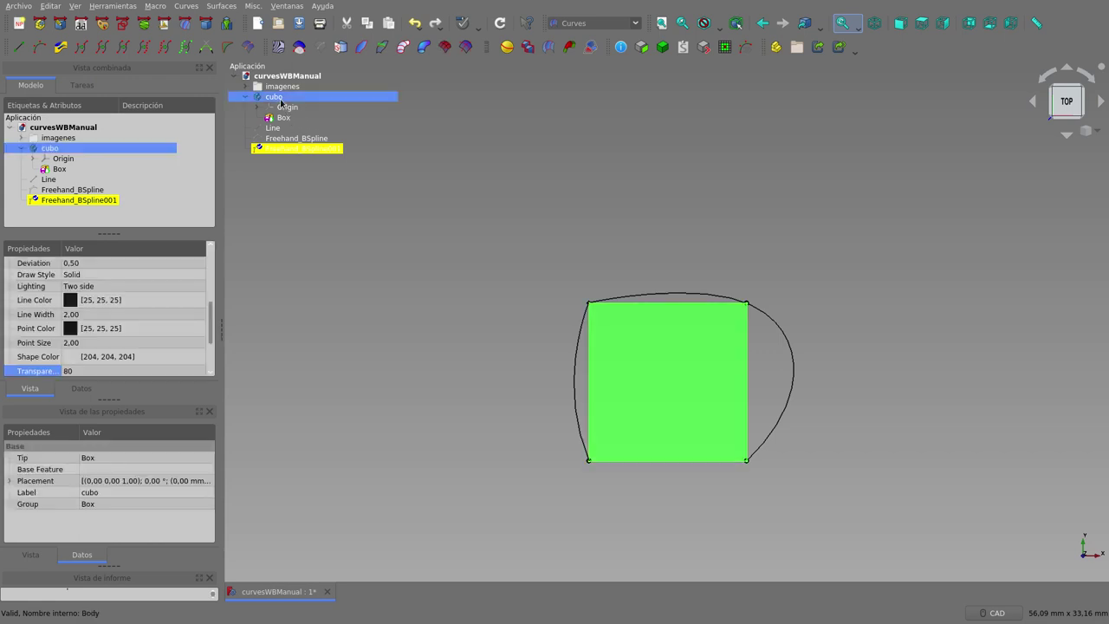
Hide cubo and snap Freehand_BSpline001 onto the right vertical guide line in Top view
key("space")
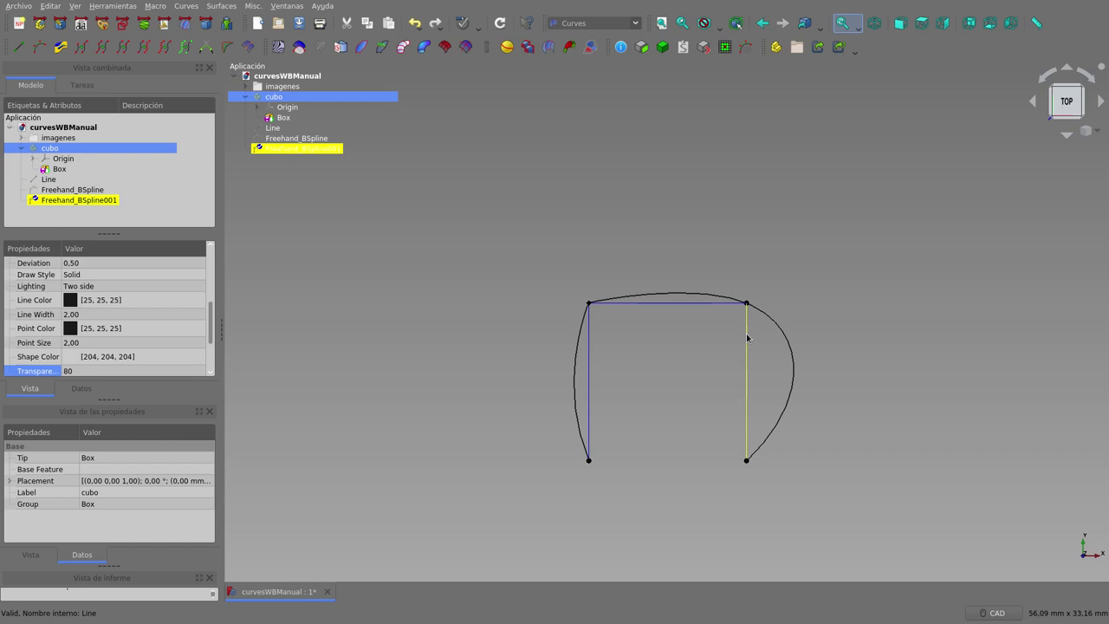
mouse_move(894, 322)
middle_mouse_down()
mouse_move(816, 320)
mouse_move(864, 324)
mouse_move(844, 317)
mouse_move(858, 327)
mouse_move(874, 316)
mouse_move(859, 287)
mouse_move(867, 338)
middle_mouse_up()
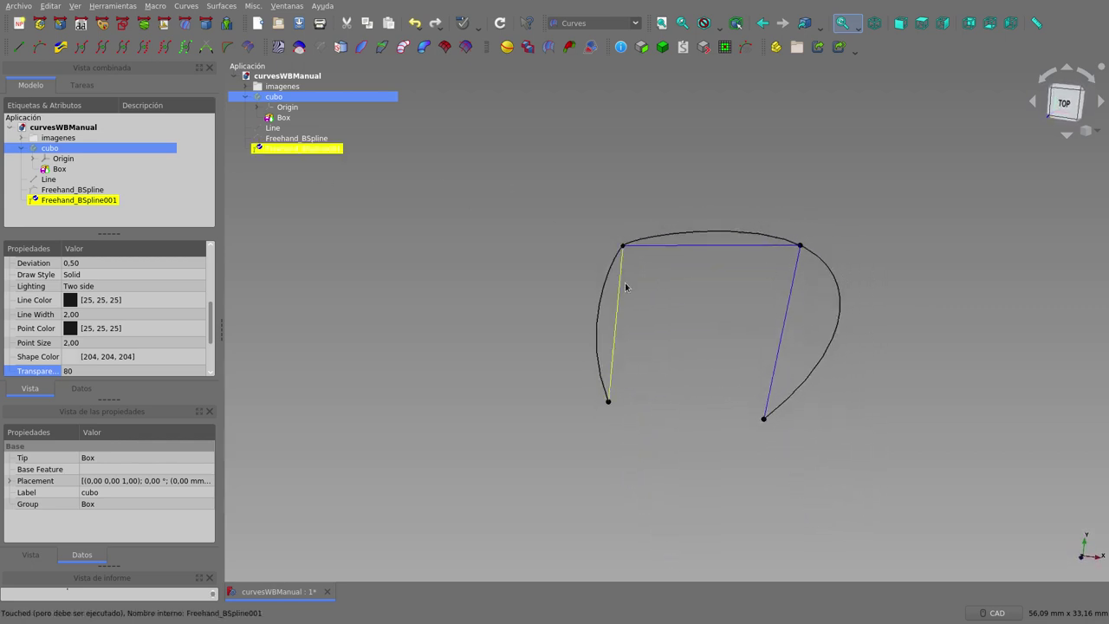
left_click(917, 26)
left_click(749, 347)
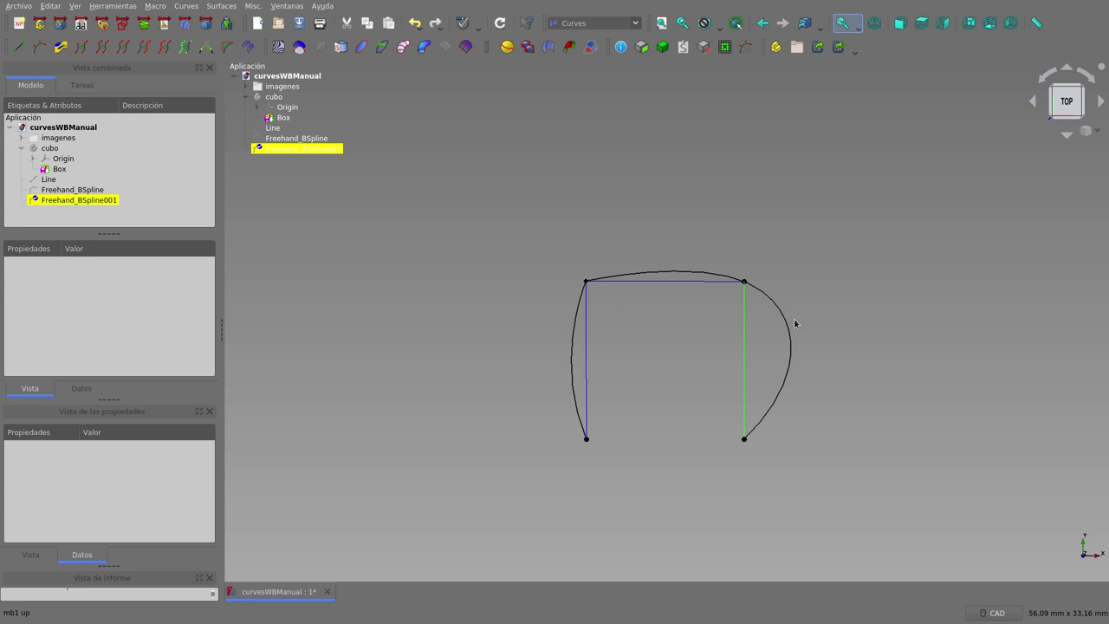
key("s")
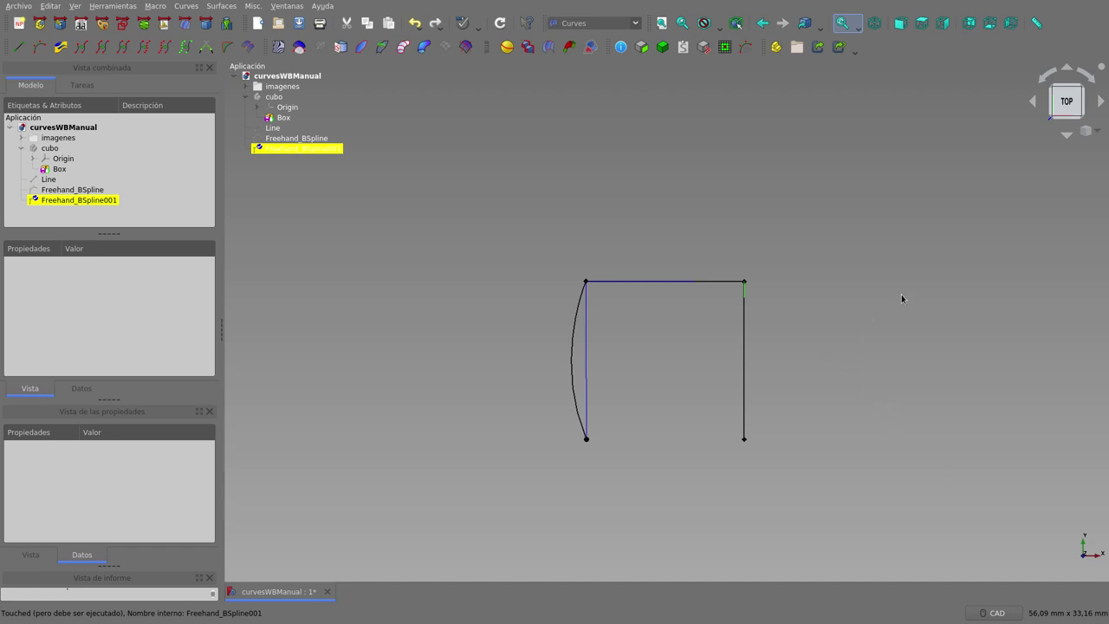
Orbit and zoom around the freehand B-spline's corners, looking closely at its right corner
mouse_move(937, 305)
middle_mouse_down()
mouse_move(862, 310)
mouse_move(905, 320)
middle_mouse_up()
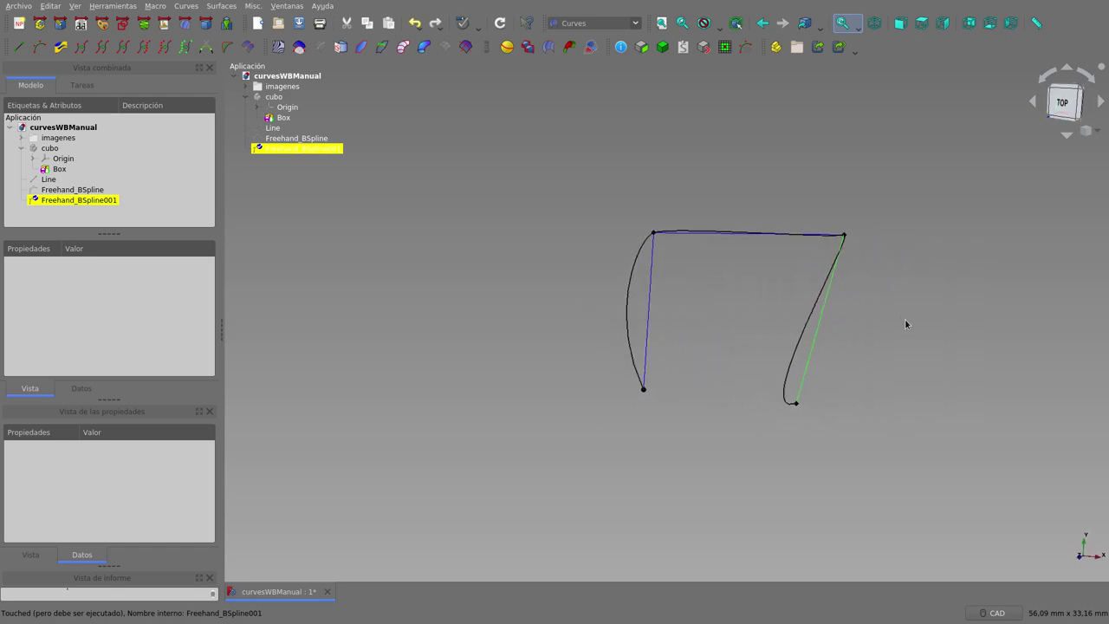
middle_click_drag(863, 395, 815, 384)
scroll(968, 281, "up", 3)
scroll(966, 279, "up", 2)
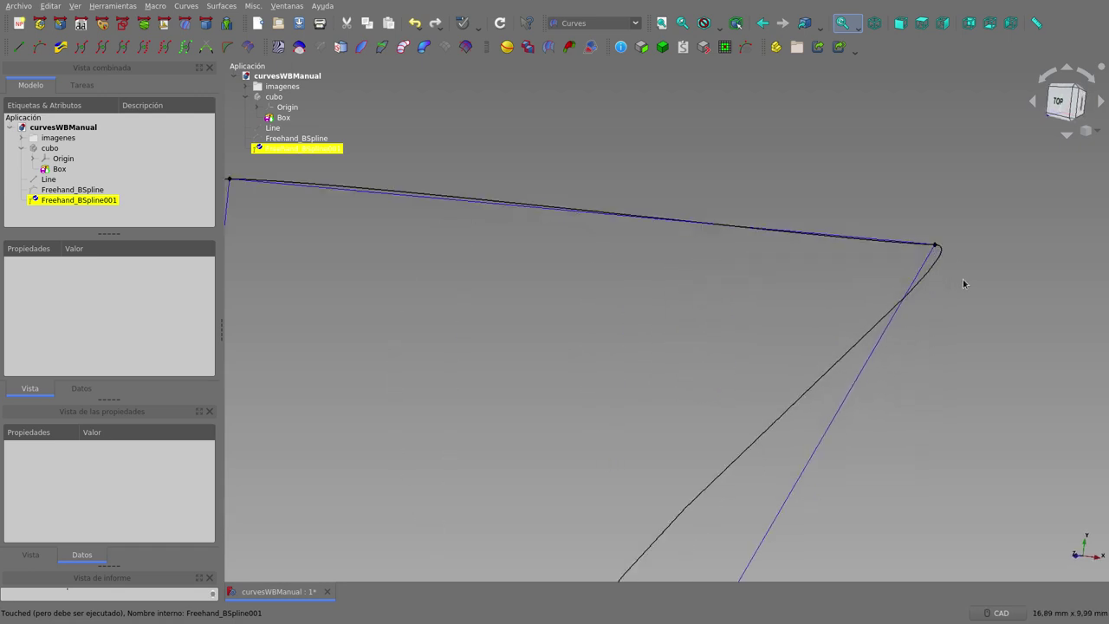
mouse_move(822, 303)
middle_mouse_down()
mouse_move(854, 309)
mouse_move(713, 347)
mouse_move(759, 329)
mouse_move(770, 307)
mouse_move(751, 321)
middle_mouse_up()
scroll(850, 304, "down", 3)
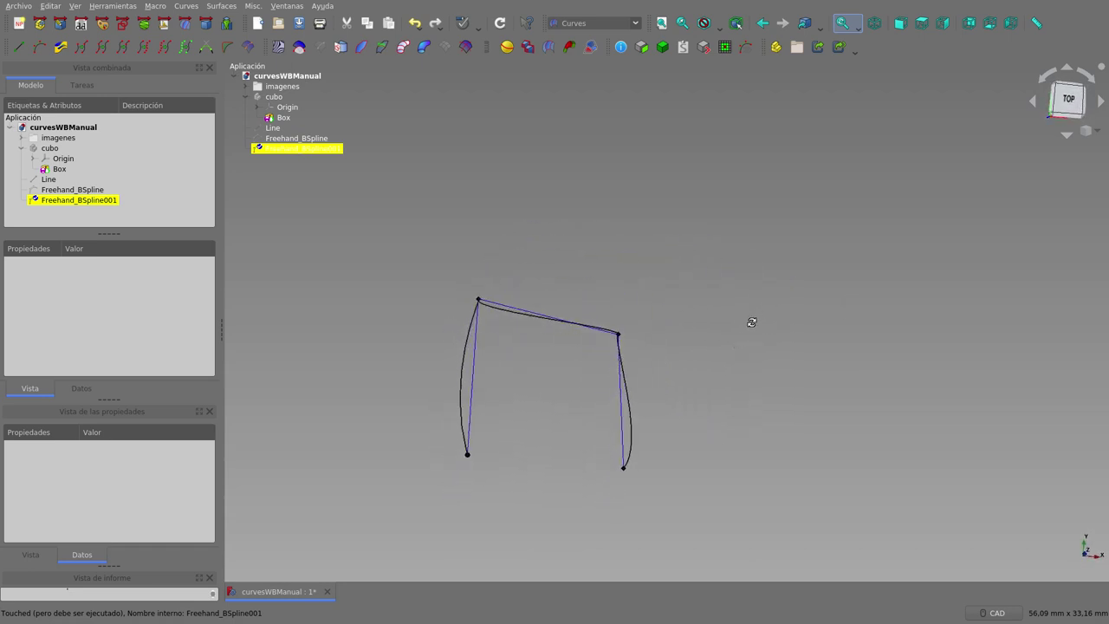
scroll(689, 344, "up", 3)
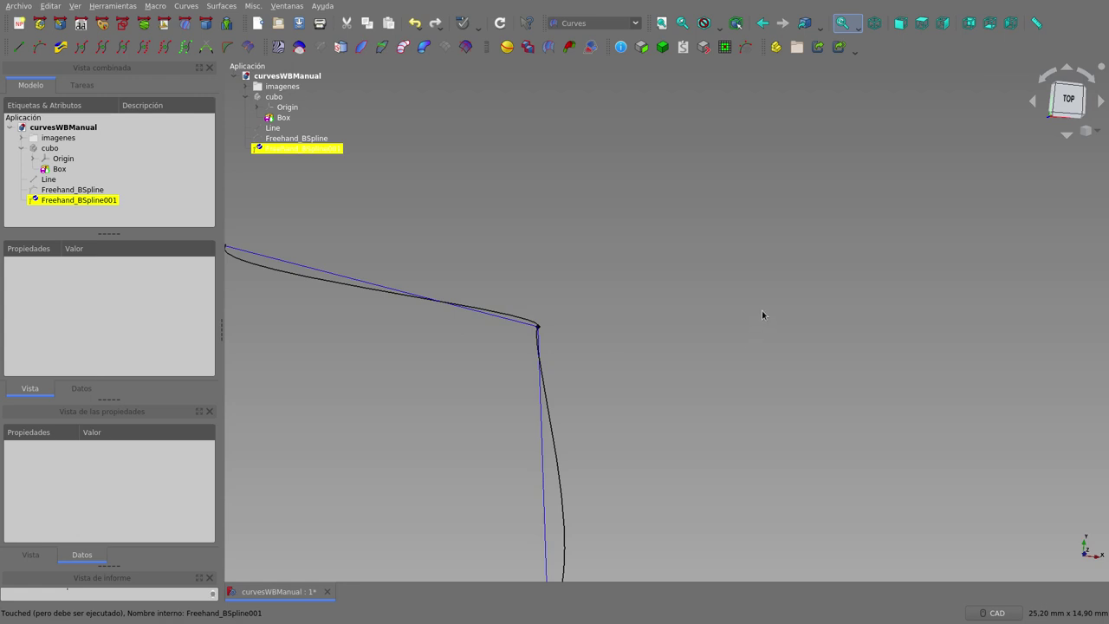
scroll(690, 330, "down", 3)
scroll(612, 328, "up", 2)
scroll(612, 326, "up", 1)
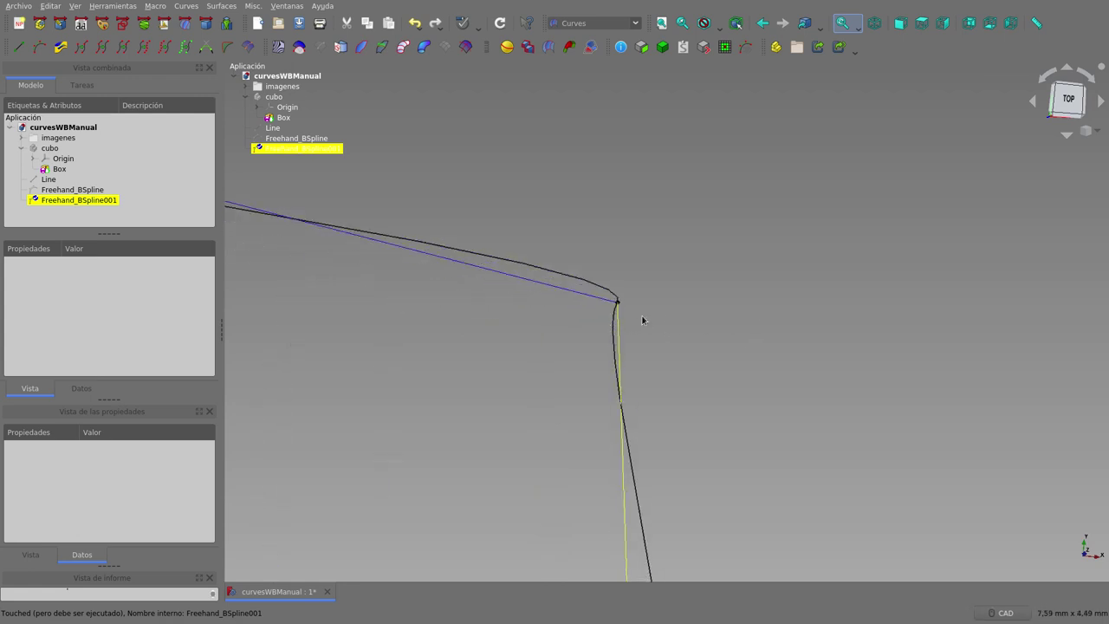
scroll(644, 317, "up", 1)
scroll(716, 312, "up", 2)
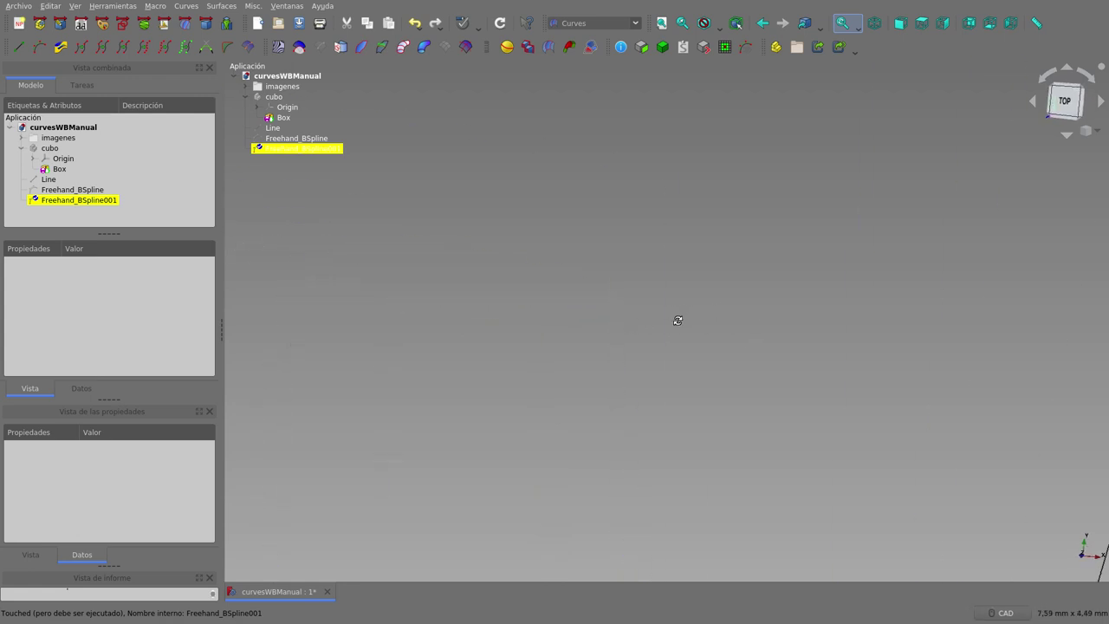
Fit the whole curve into view, then show it squarely from the Top view
left_click(664, 24)
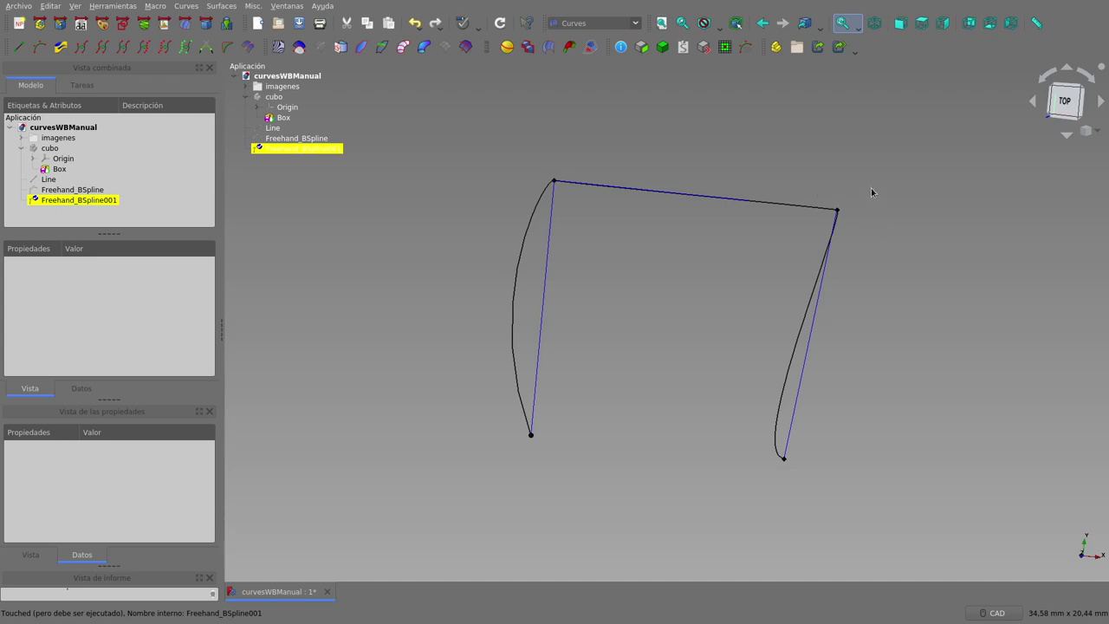
scroll(872, 191, "up", 4)
middle_click_drag(866, 195, 840, 212)
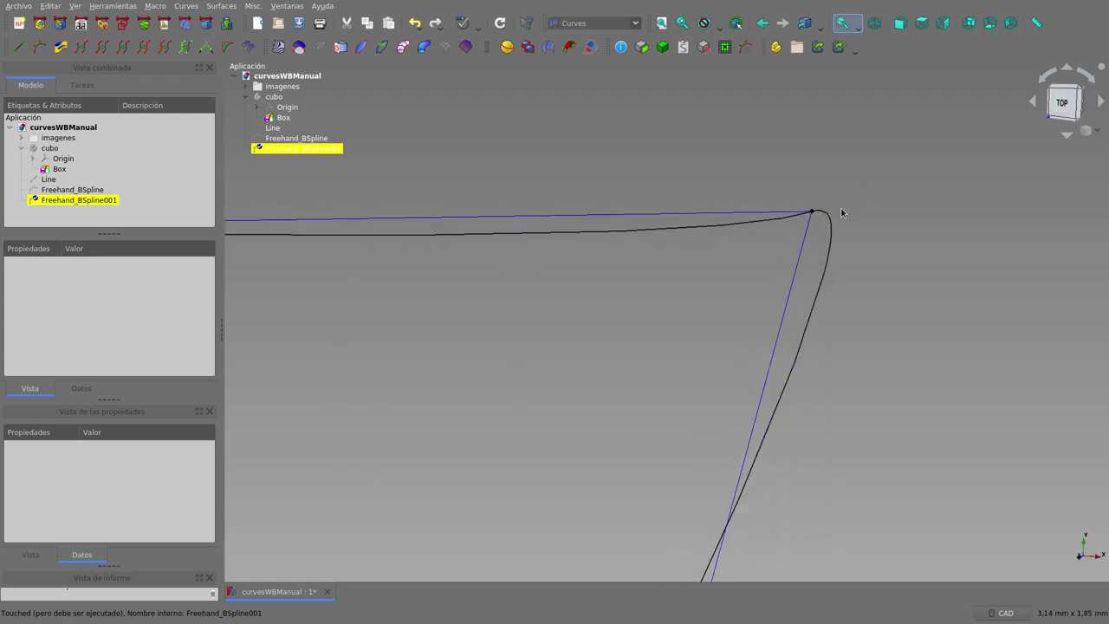
scroll(841, 212, "down", 2)
scroll(841, 212, "down", 2)
scroll(841, 212, "down", 2)
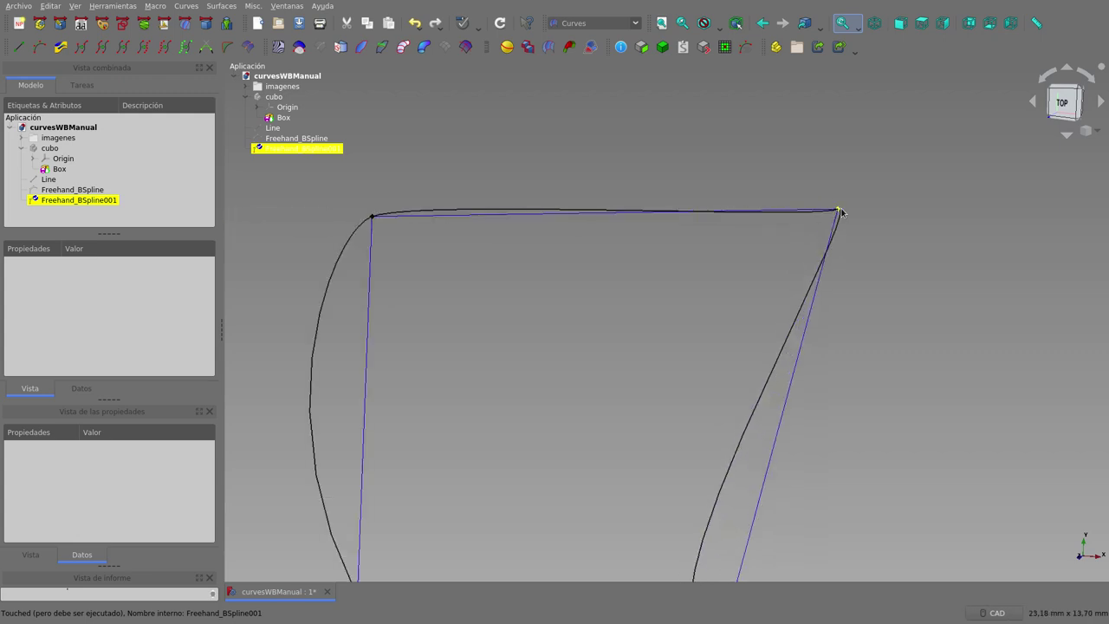
scroll(841, 212, "down", 2)
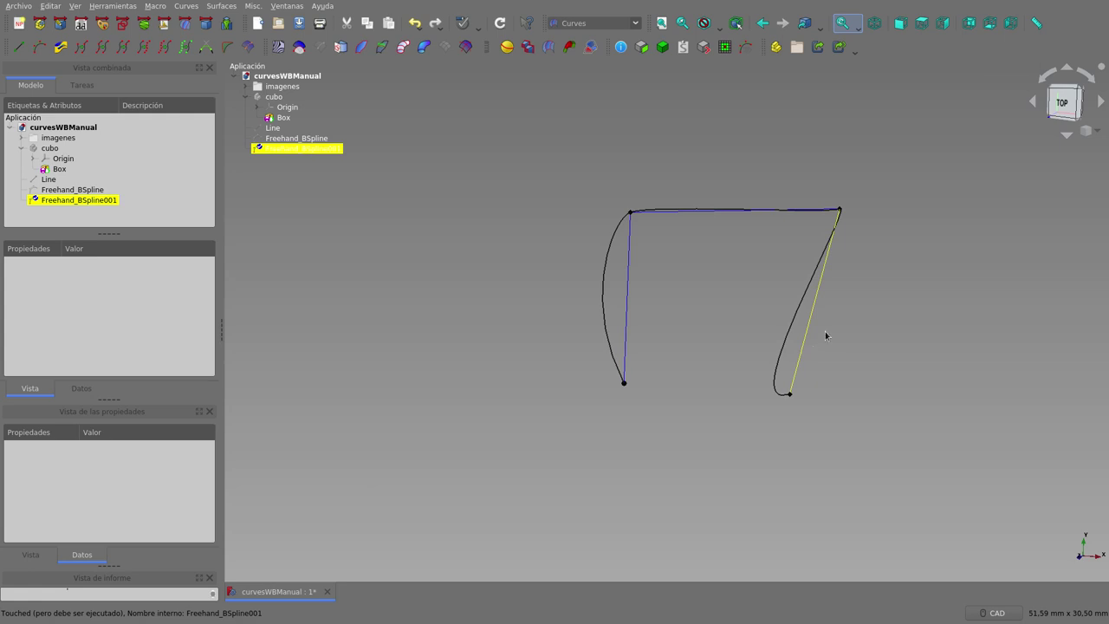
scroll(838, 227, "up", 2)
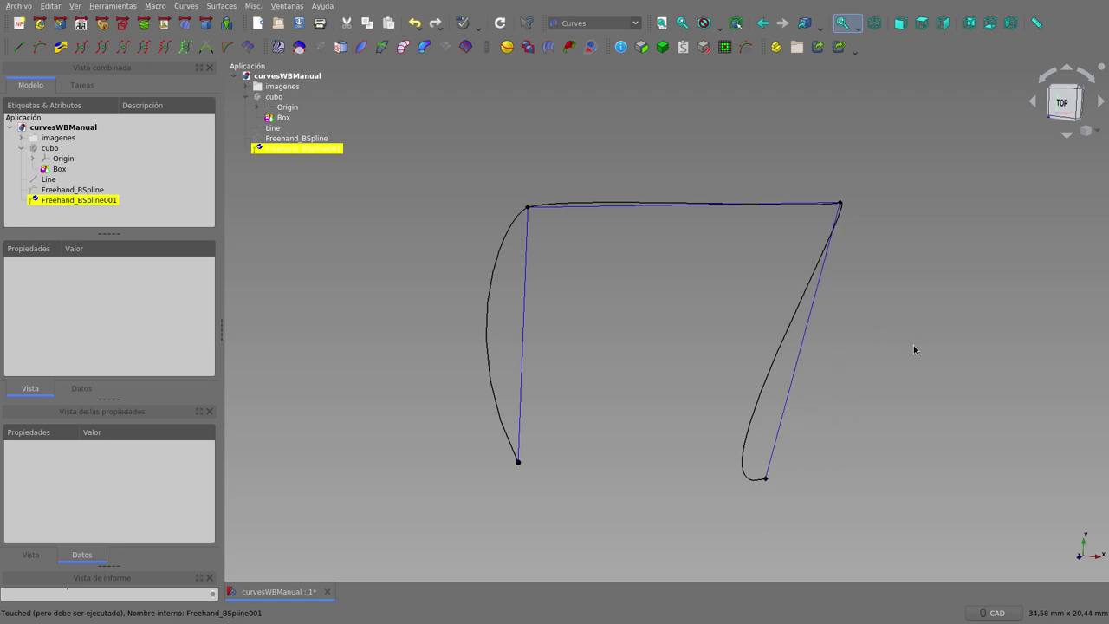
left_click(922, 26)
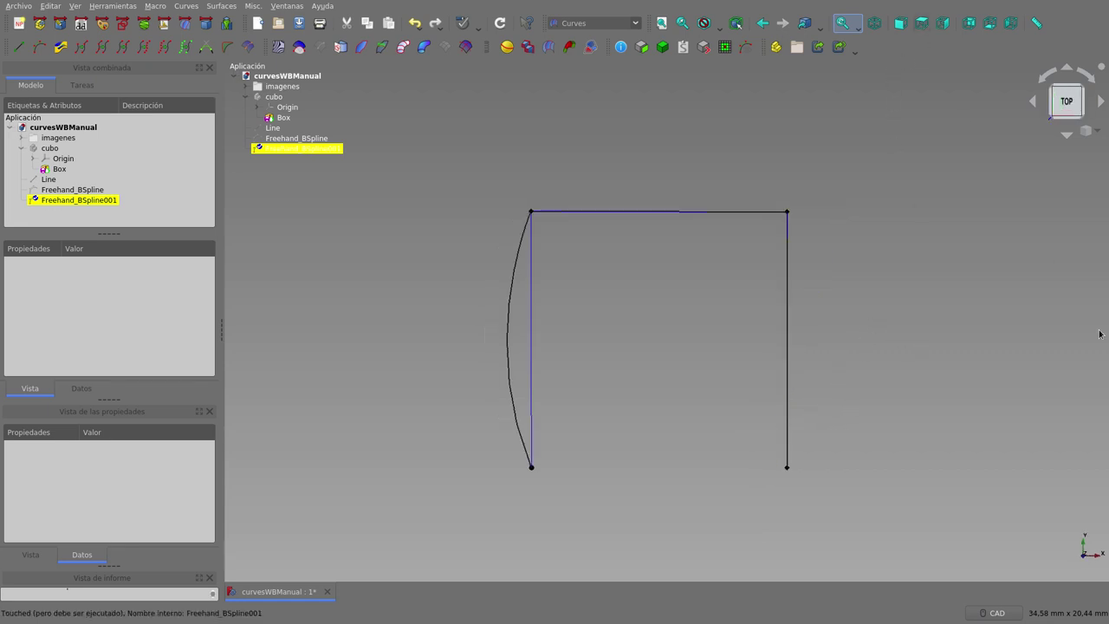
left_click(903, 26)
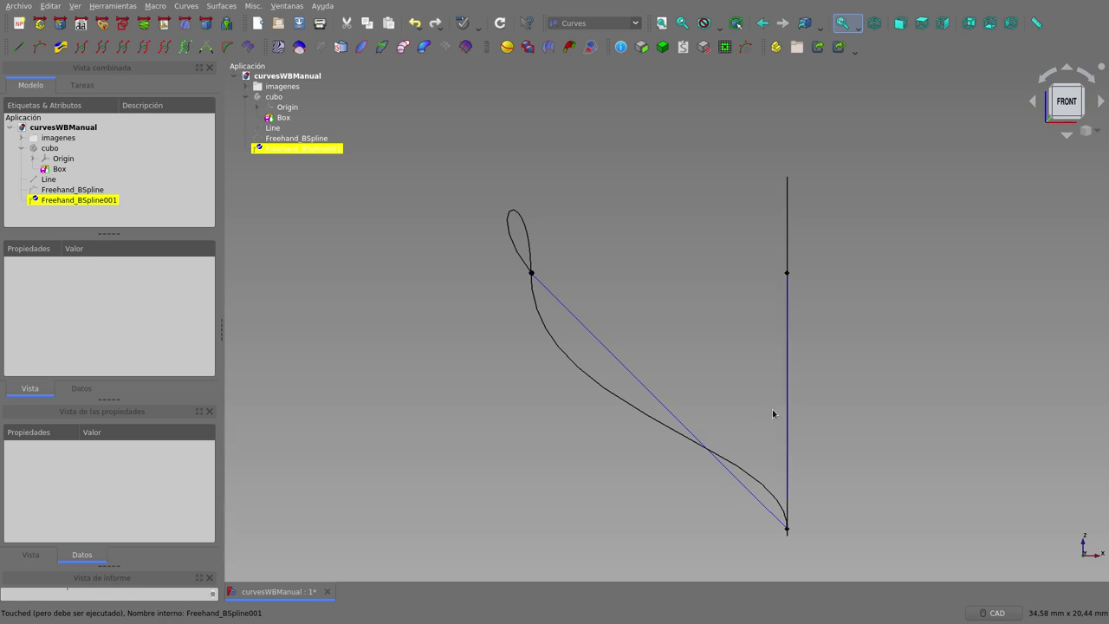
middle_click_drag(743, 426, 845, 271)
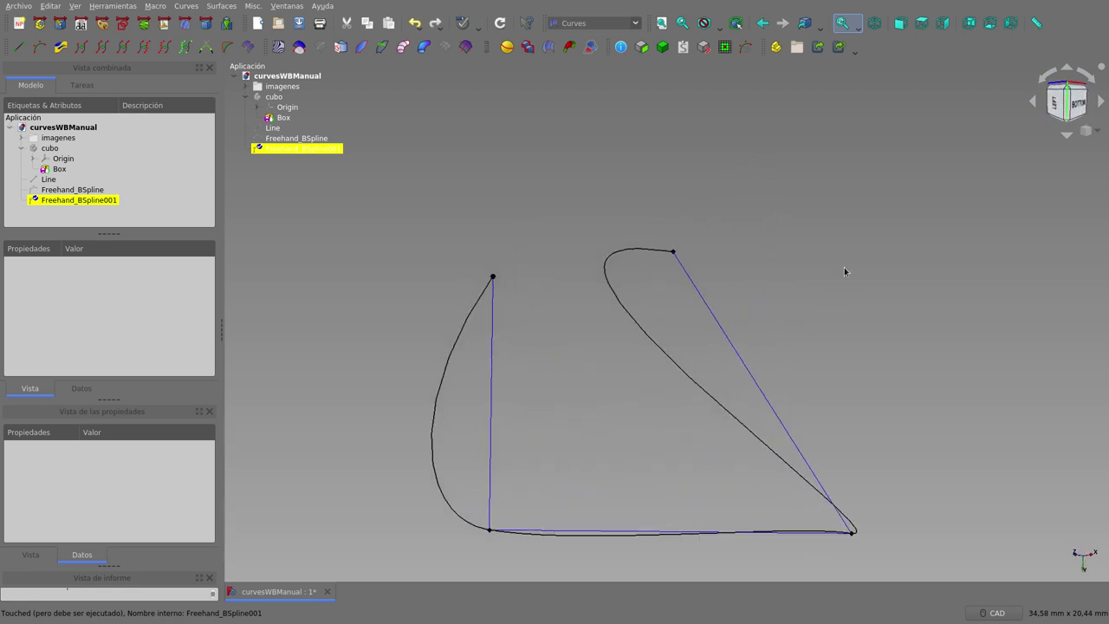
left_click(921, 23)
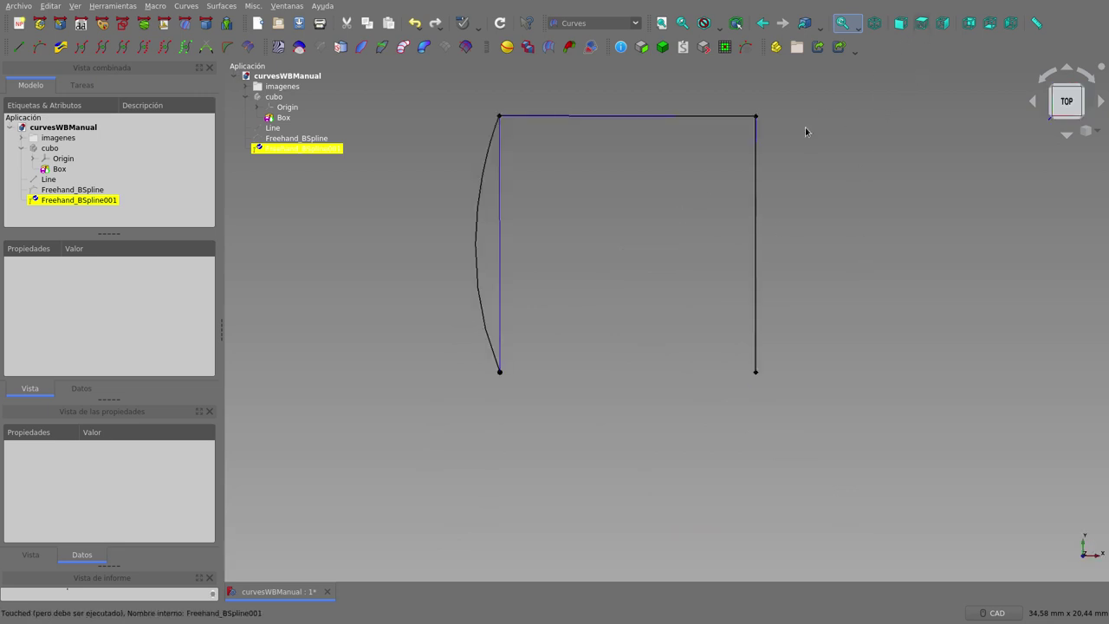
scroll(572, 345, "down", 3)
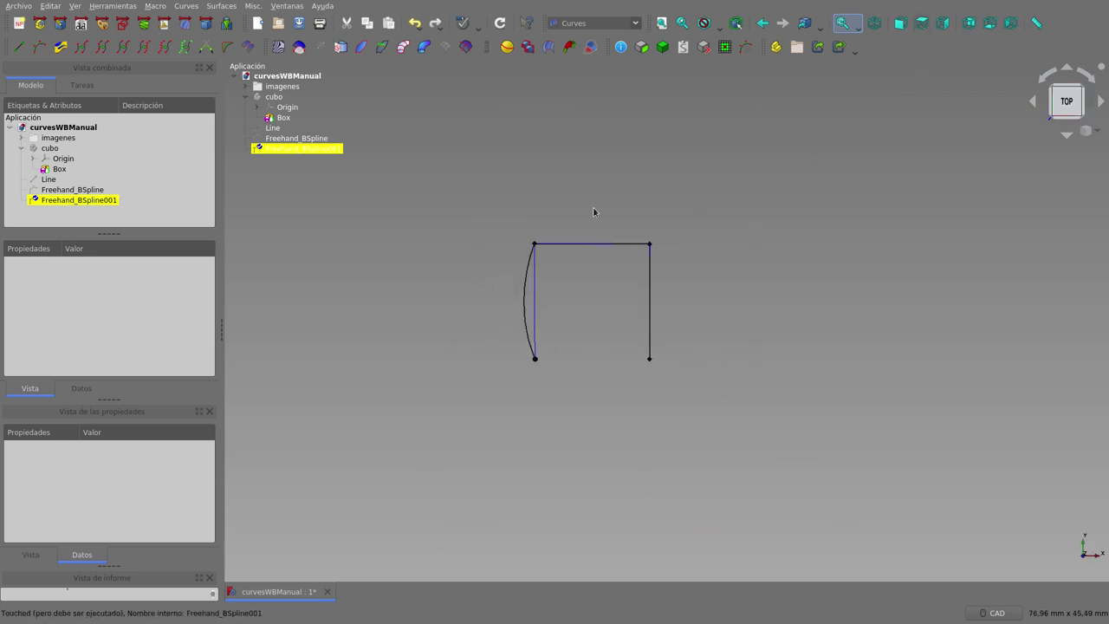
In a tilted 3D view, select Freehand_BSpline001's lowest pole and inspect the resulting loop
mouse_move(595, 211)
middle_mouse_down()
mouse_move(661, 240)
mouse_move(700, 275)
mouse_move(691, 335)
mouse_move(594, 409)
mouse_move(535, 421)
mouse_move(519, 453)
middle_mouse_up()
mouse_move(705, 290)
middle_mouse_down()
mouse_move(665, 321)
mouse_move(676, 260)
middle_mouse_up()
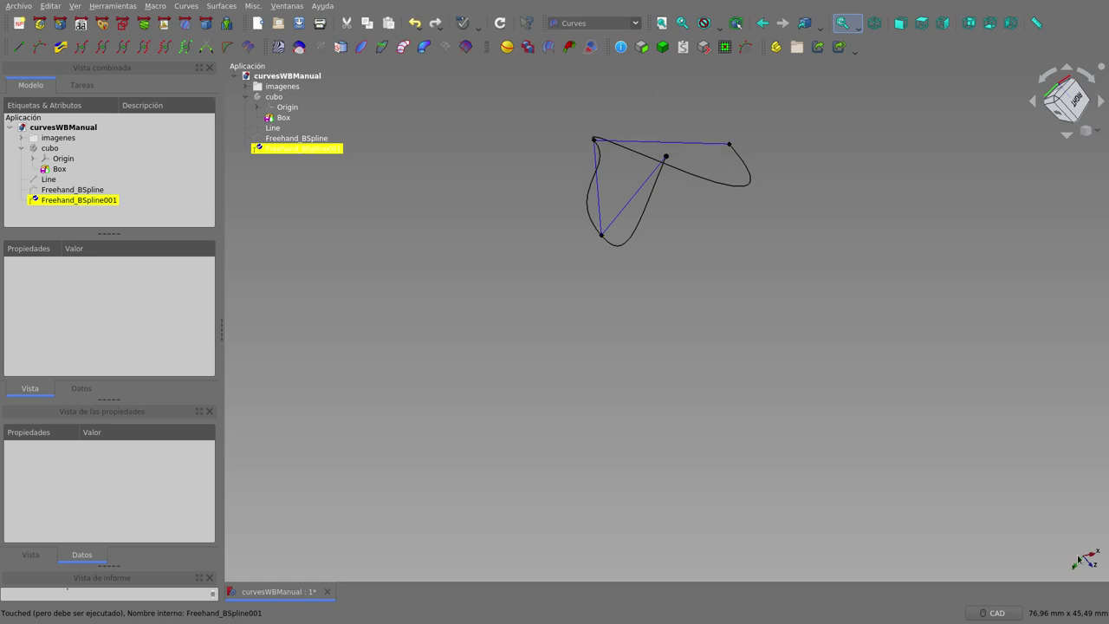
scroll(568, 102, "up", 2)
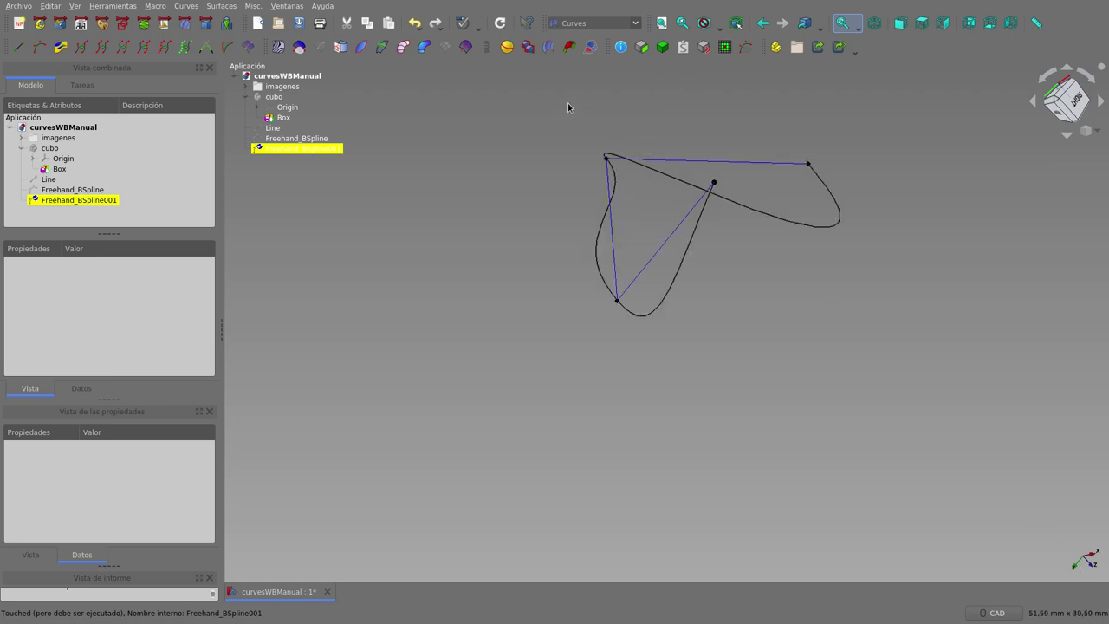
scroll(567, 102, "up", 2)
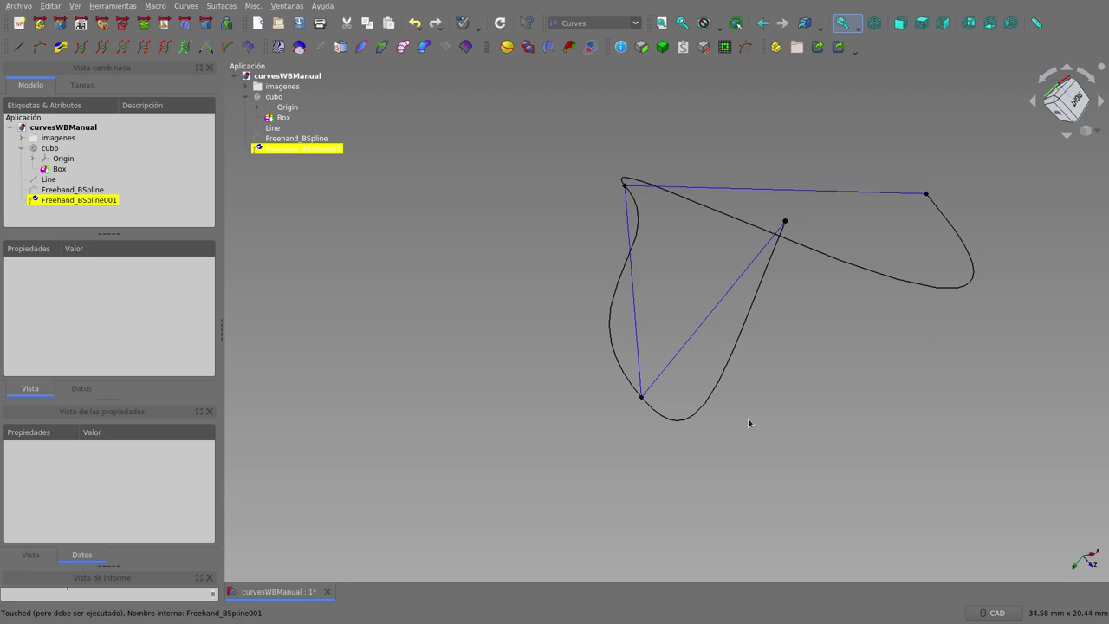
left_click(642, 401)
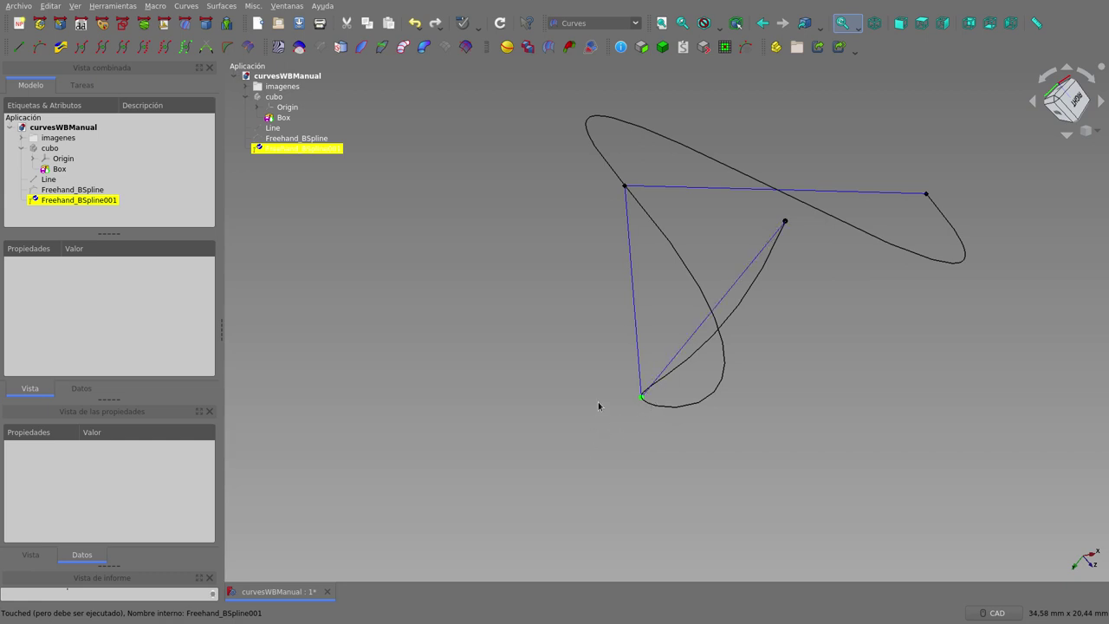
mouse_move(577, 392)
middle_mouse_down()
mouse_move(639, 389)
mouse_move(661, 373)
middle_mouse_up()
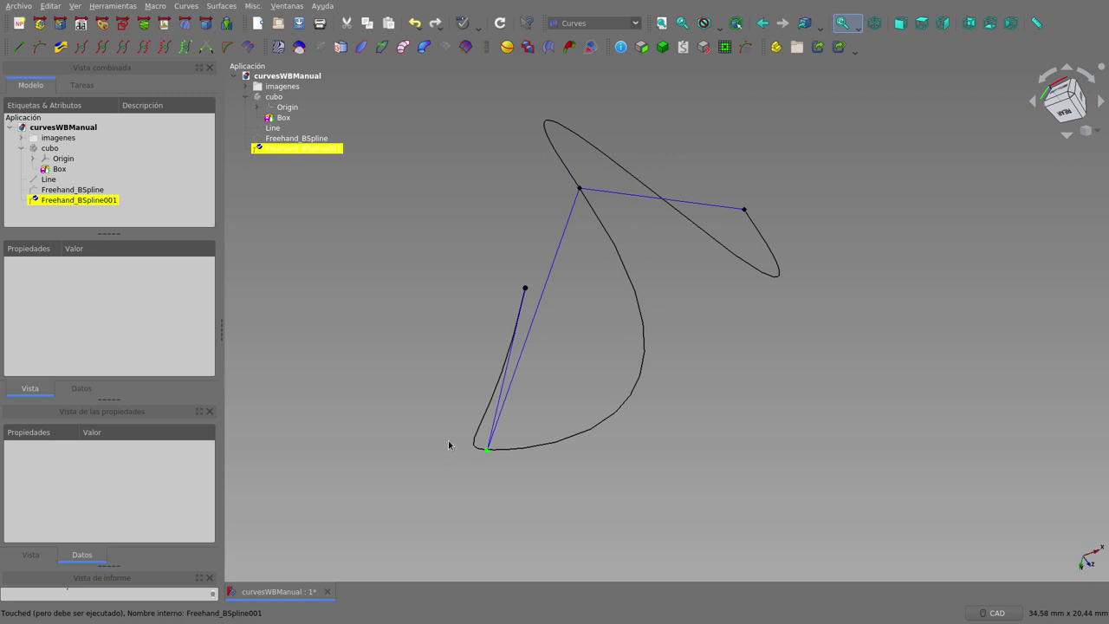
scroll(640, 405, "down", 4)
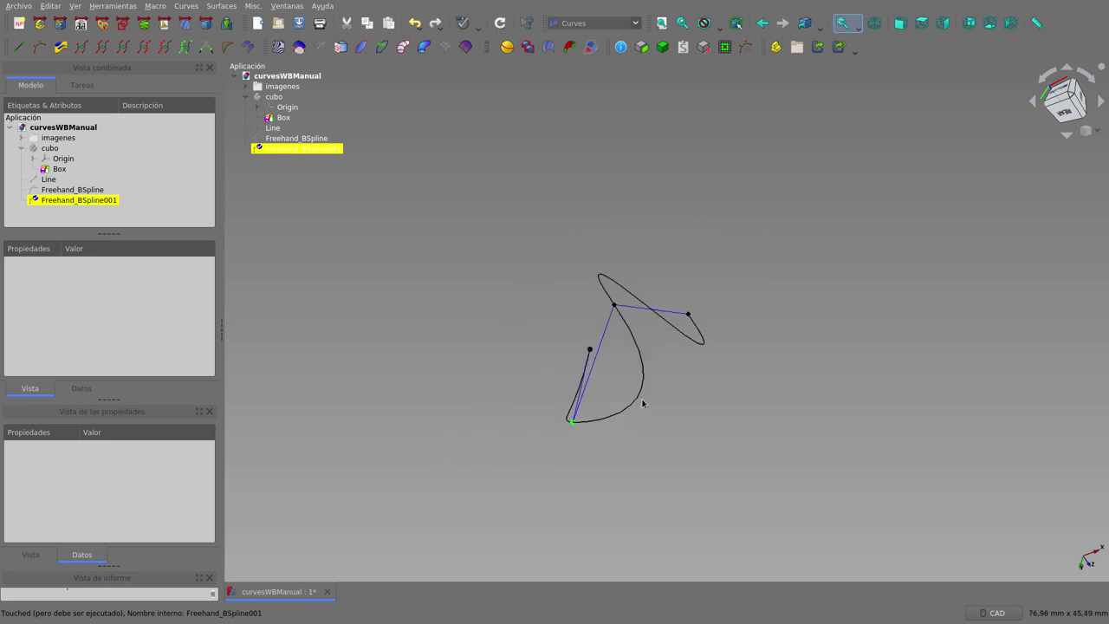
scroll(650, 394, "down", 2)
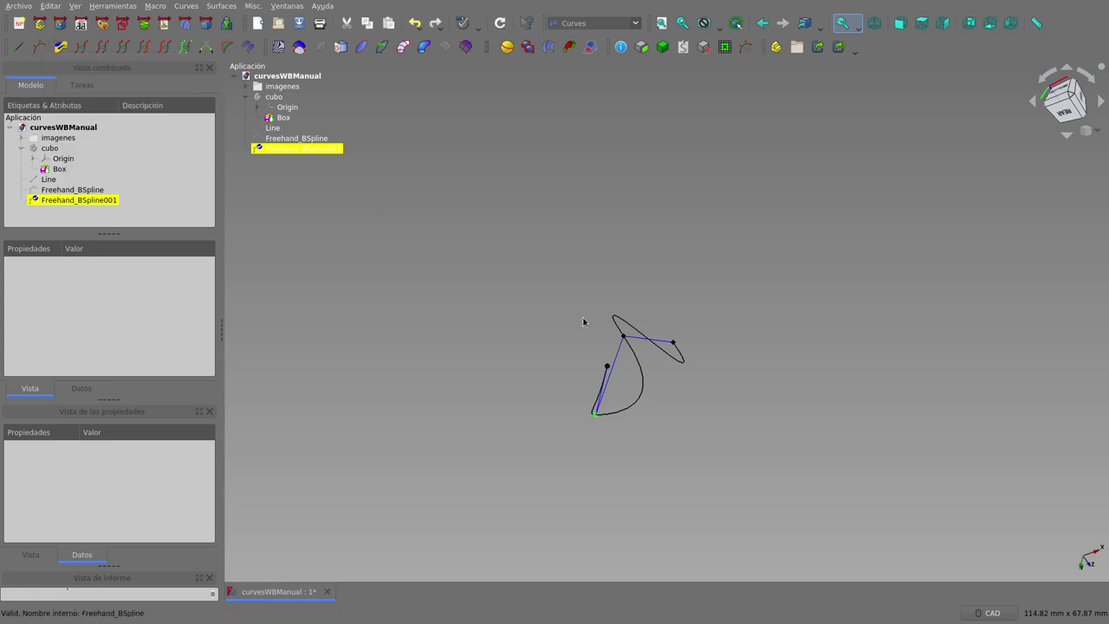
scroll(617, 386, "down", 3)
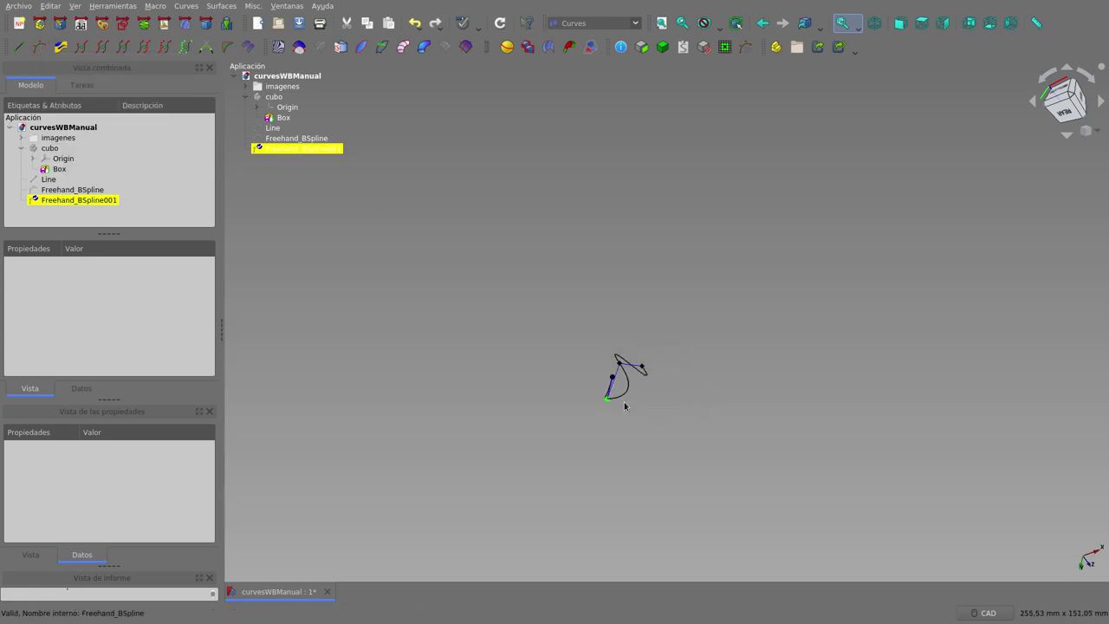
scroll(622, 400, "up", 3)
middle_click_drag(683, 353, 584, 378)
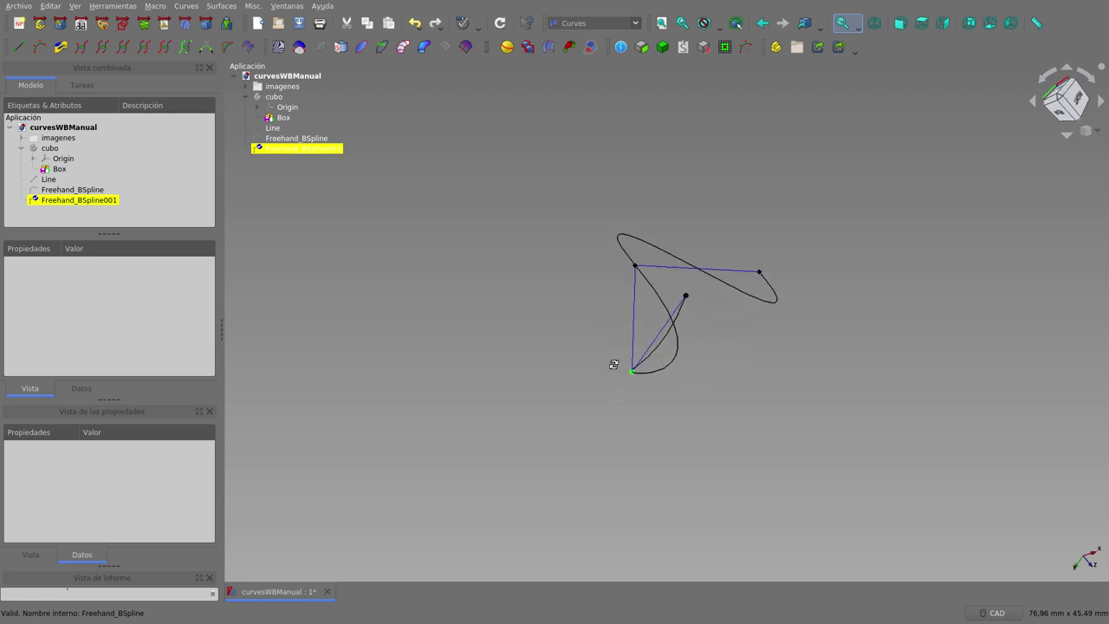